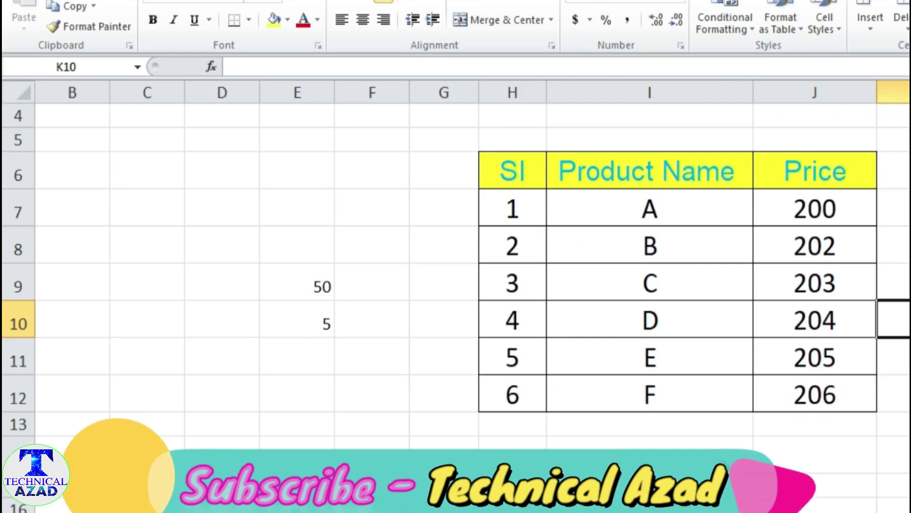
# Total the Price values of products A to F in J13 by applying the AutoSum Sum function to J7:J13
pyautogui.click(781, 461)
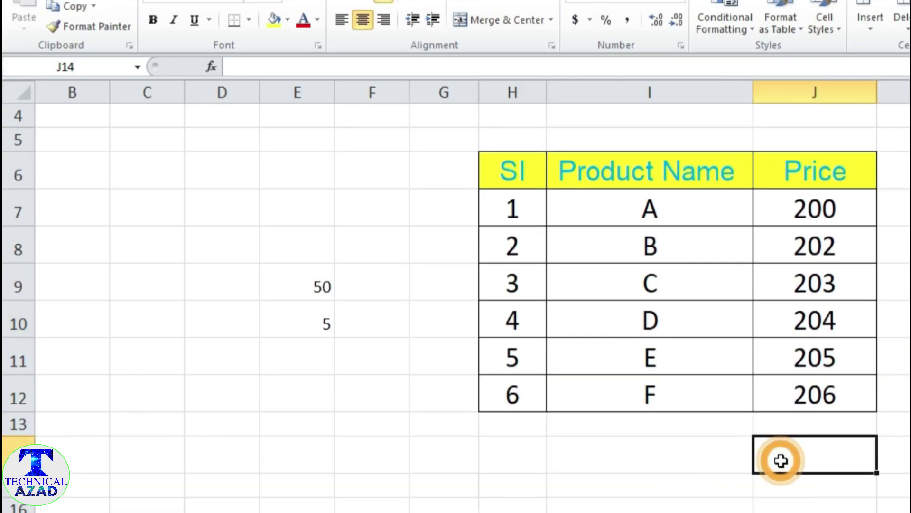
pyautogui.moveTo(818, 205); pyautogui.dragTo(805, 257)
pyautogui.moveTo(559, 285); pyautogui.dragTo(568, 441)
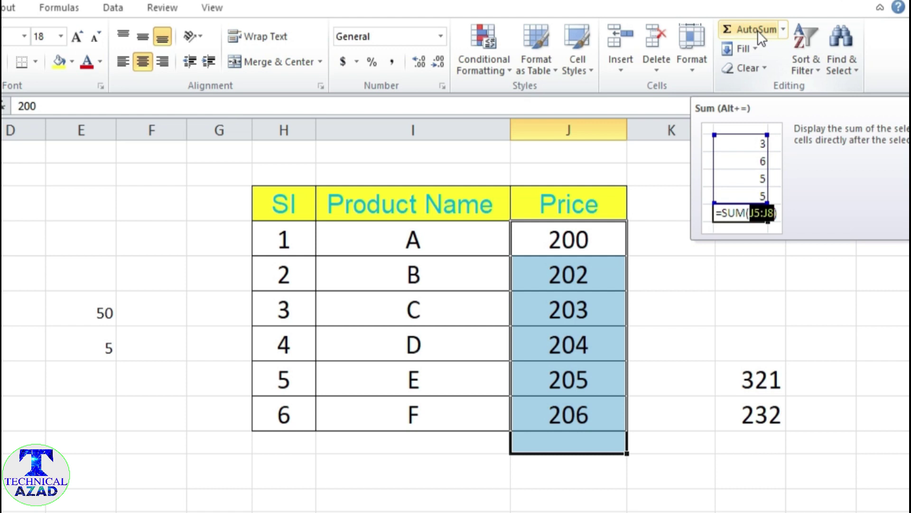
pyautogui.click(784, 30)
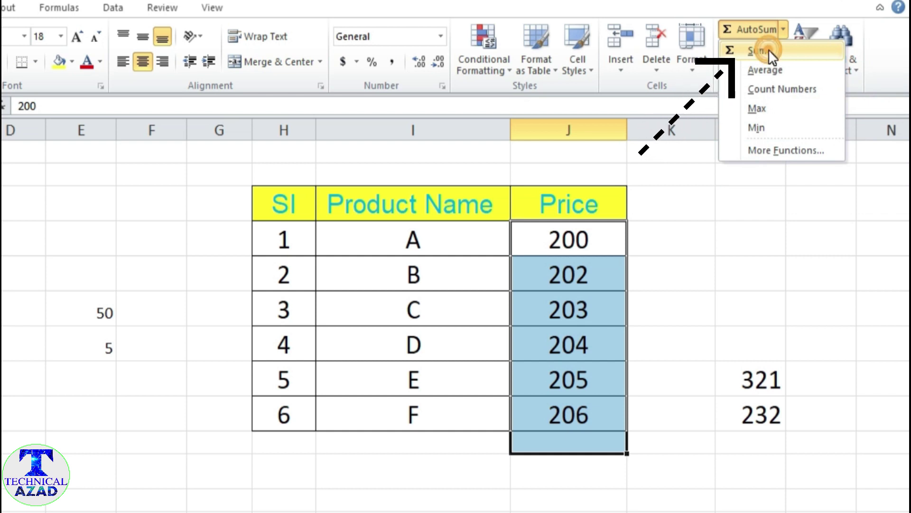
pyautogui.click(767, 50)
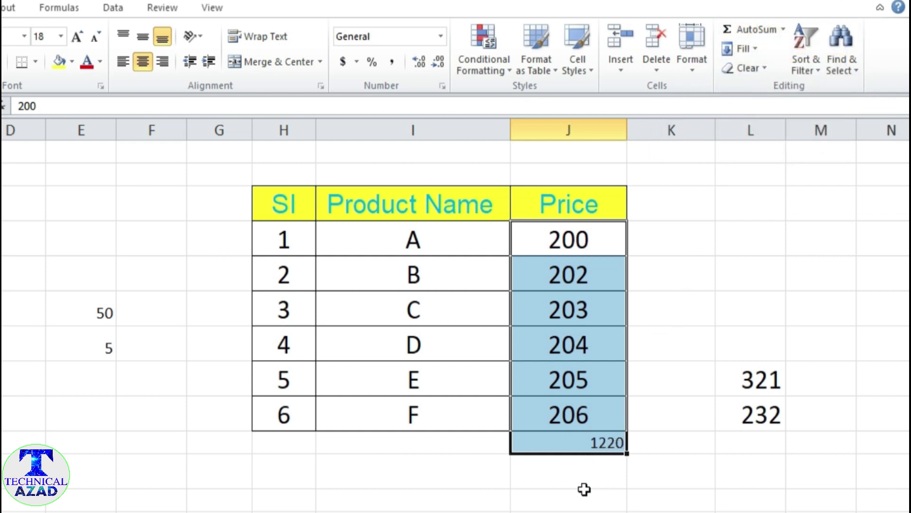
pyautogui.click(584, 489)
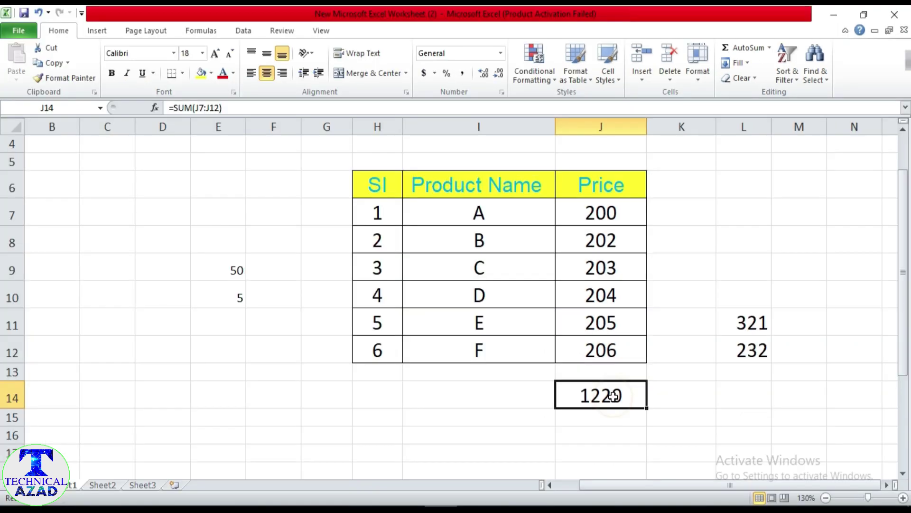
# Clear J14 and enter the formula =SUM(J7:J12) there to total the prices
pyautogui.press('Delete')
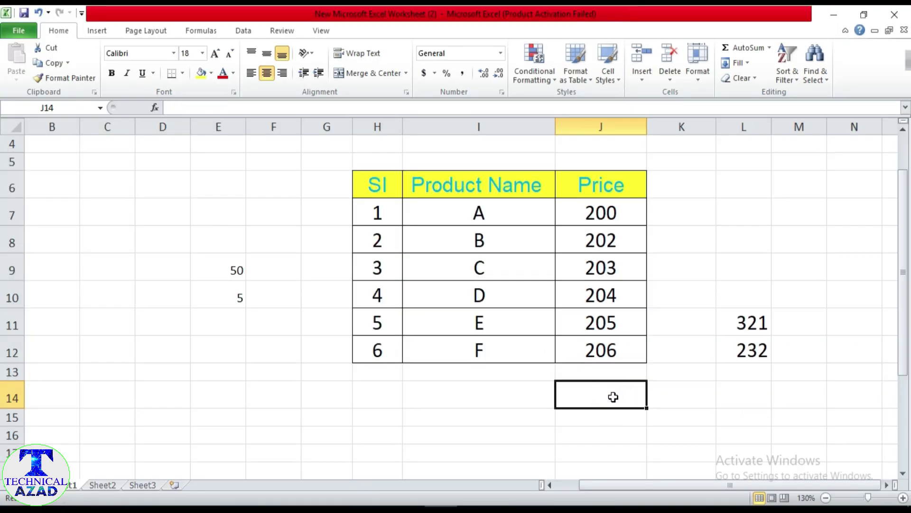
pyautogui.click(590, 215)
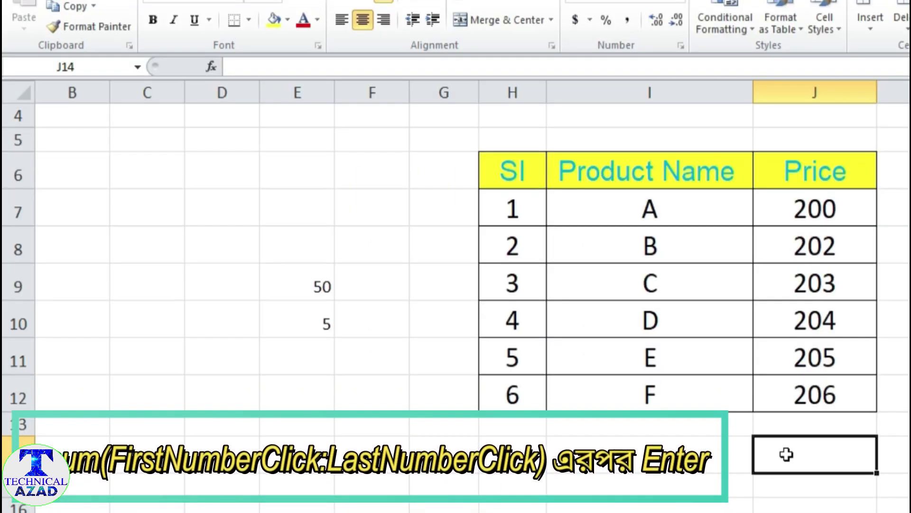
pyautogui.write('=sum(')
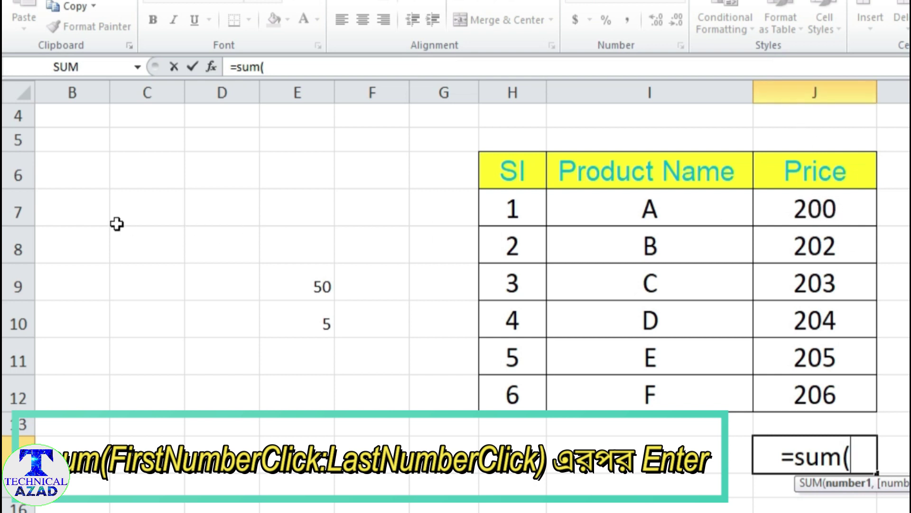
pyautogui.click(800, 210)
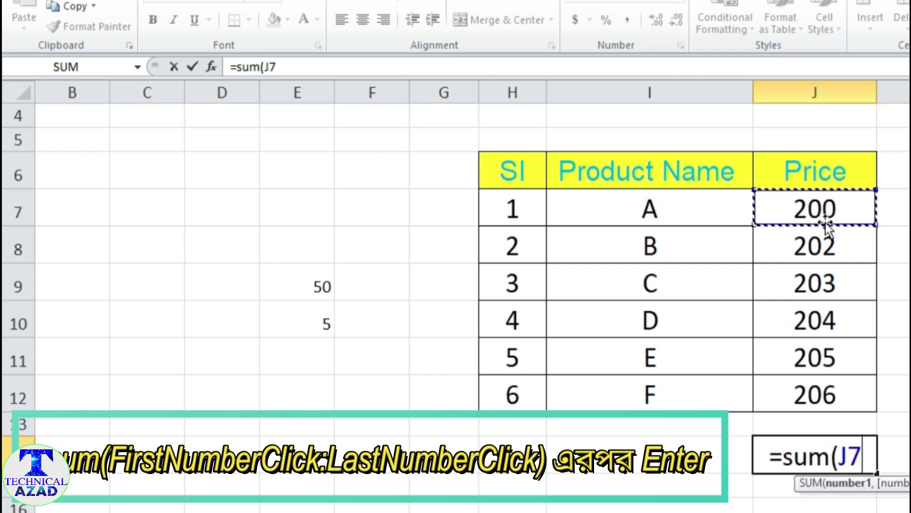
pyautogui.write(':')
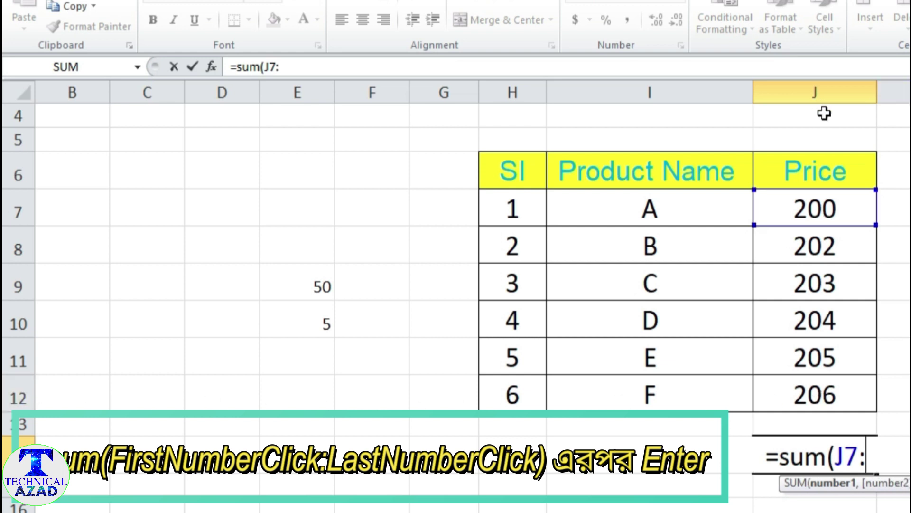
pyautogui.press('BackSpace')
pyautogui.press('BackSpace')
pyautogui.press('BackSpace')
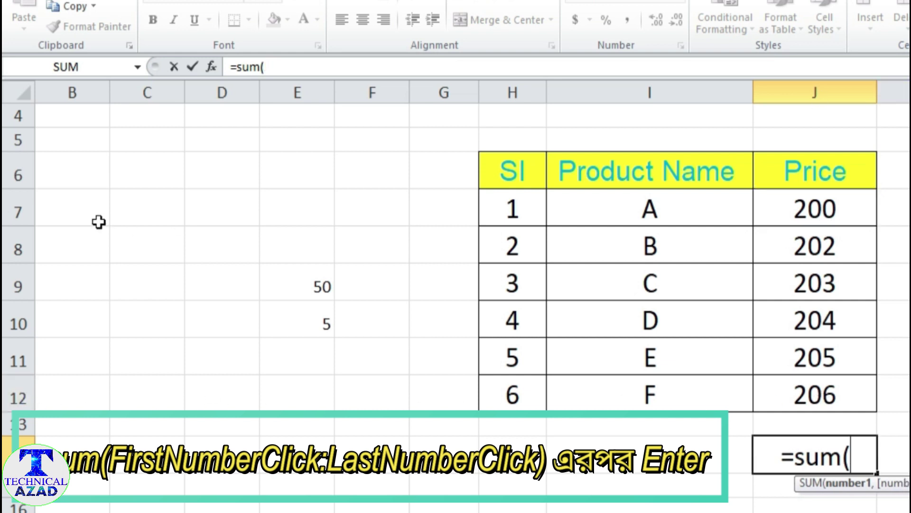
pyautogui.click(802, 209)
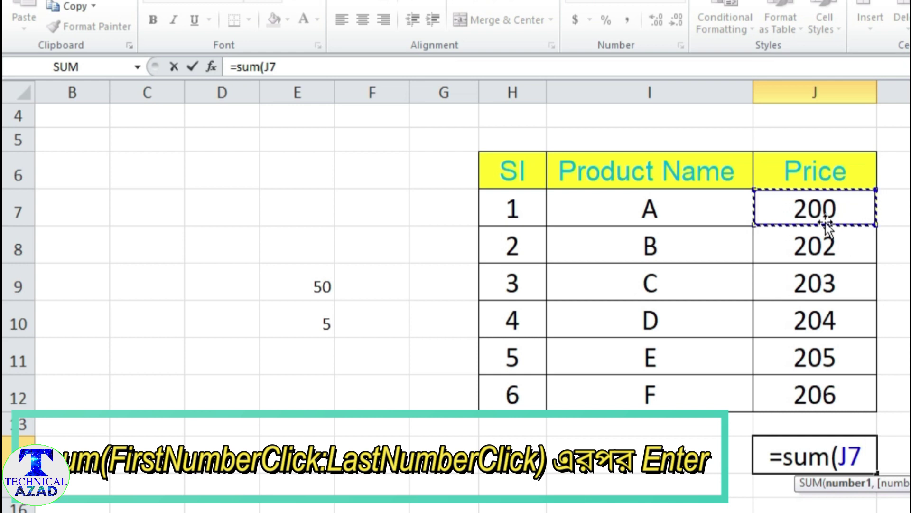
pyautogui.press('Return')
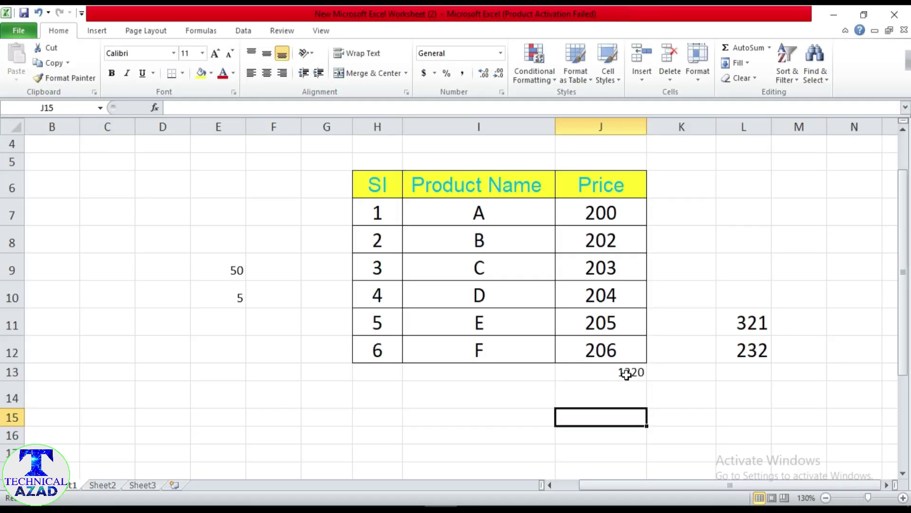
# Clear the total in J13 and add only the prices of products A, C and F in J14 with =J7+J9+J12
pyautogui.click(626, 374)
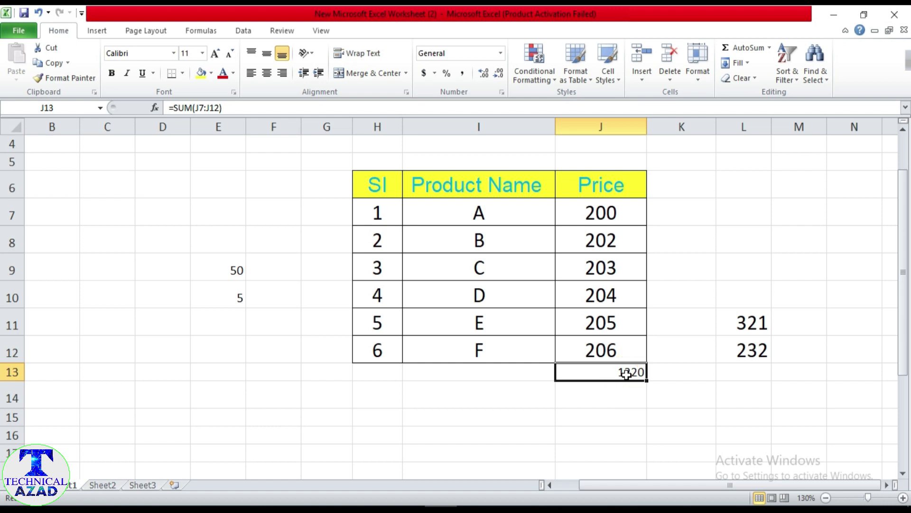
pyautogui.press('Delete')
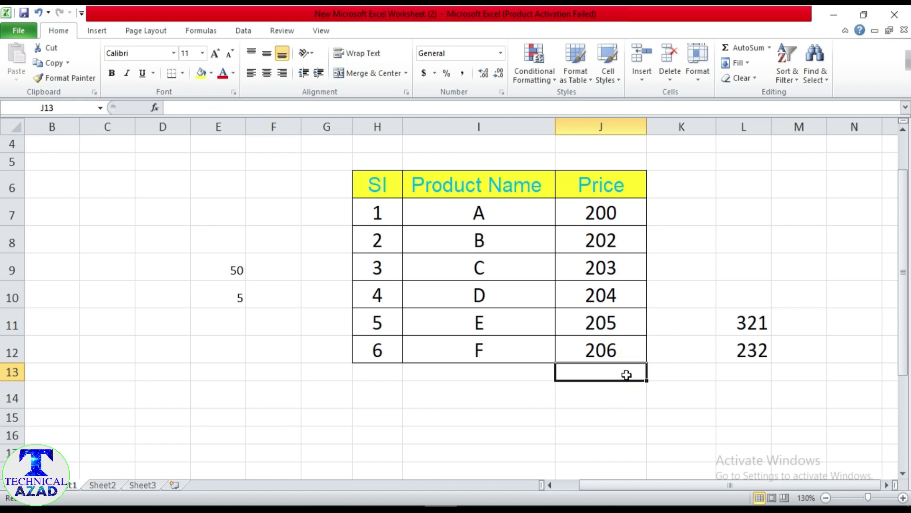
pyautogui.click(606, 403)
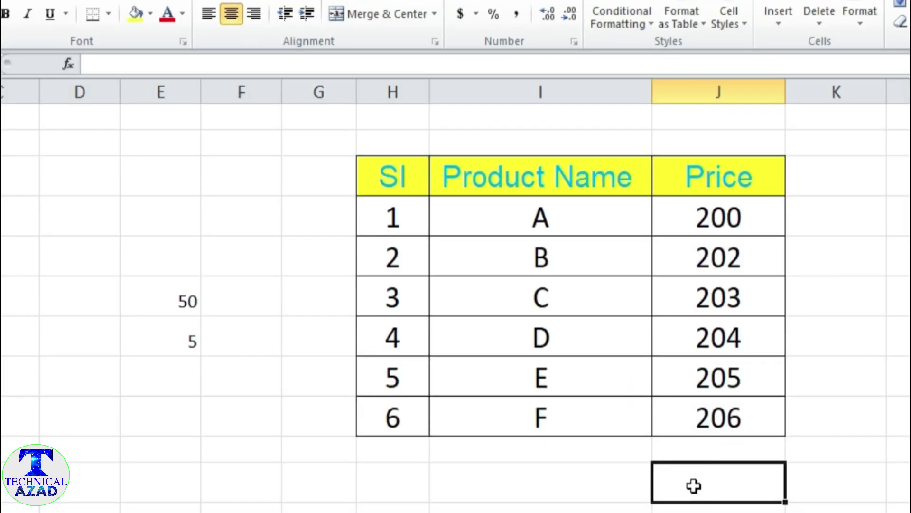
pyautogui.write('=')
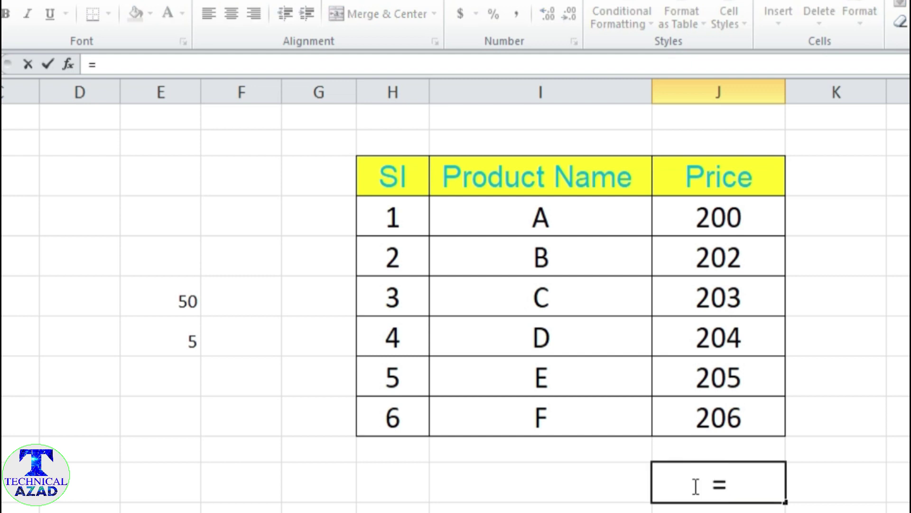
pyautogui.click(722, 218)
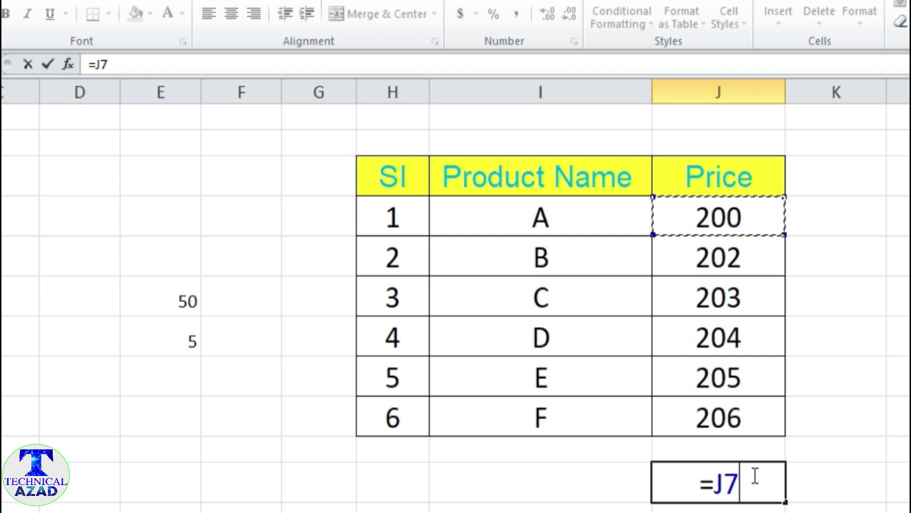
pyautogui.write('+')
pyautogui.click(728, 296)
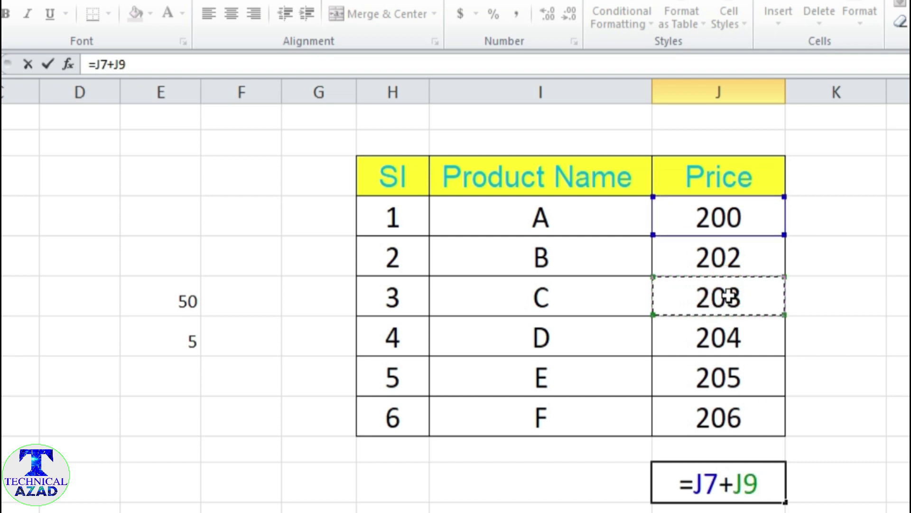
pyautogui.write('+')
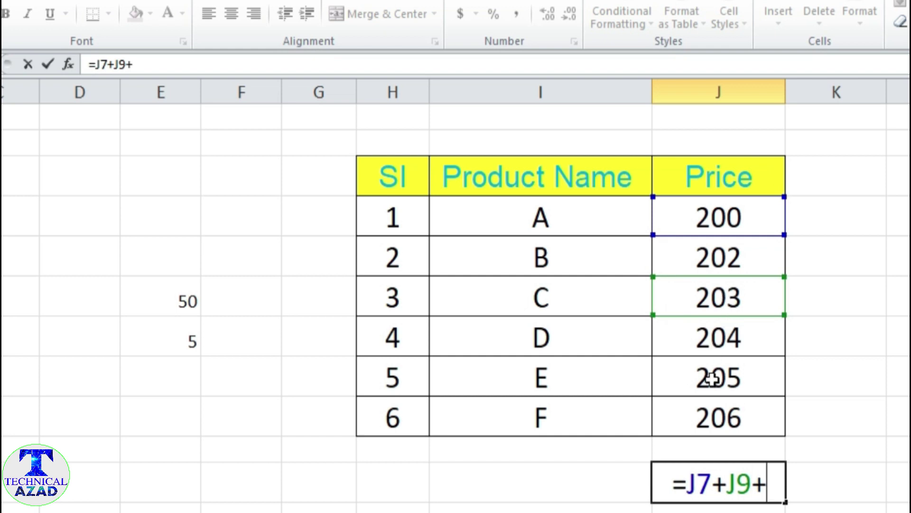
pyautogui.click(730, 419)
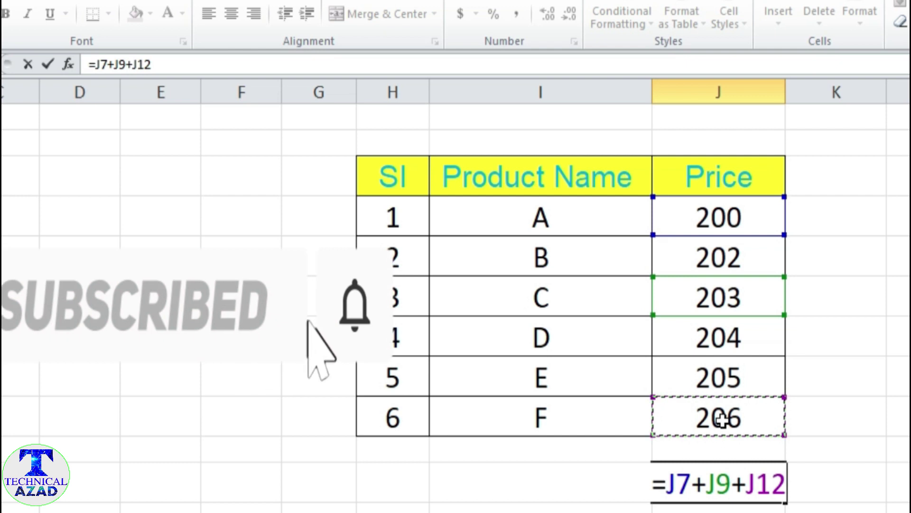
pyautogui.press('Return')
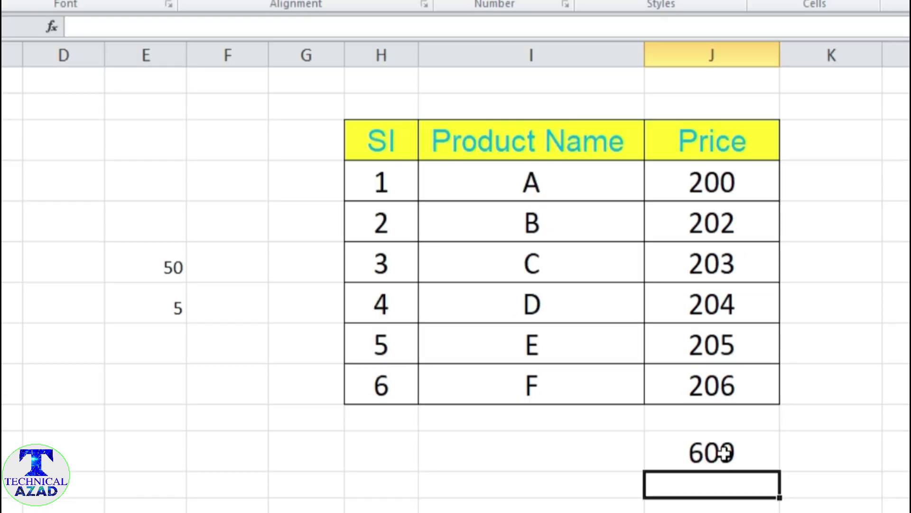
# Clear the formula in J14 and total the Price column in J17 by applying the AutoSum Sum function to J7:J17
pyautogui.click(725, 453)
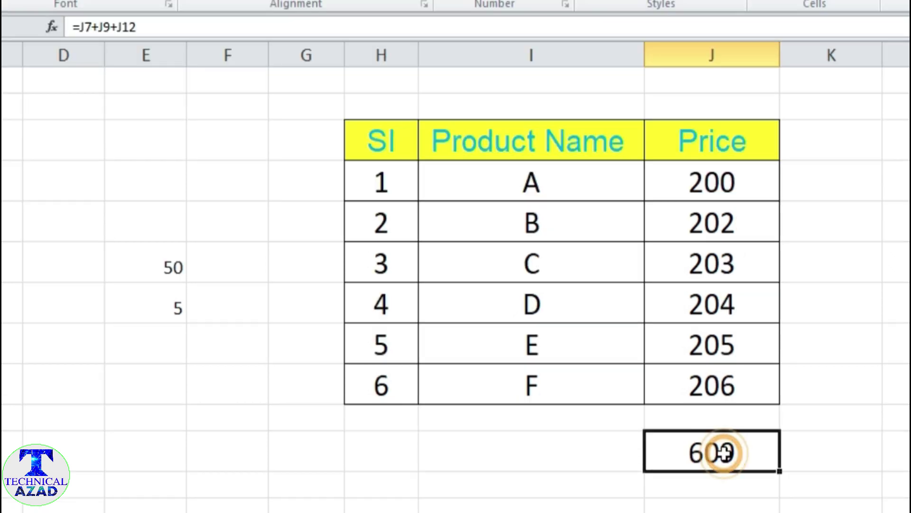
pyautogui.press('Delete')
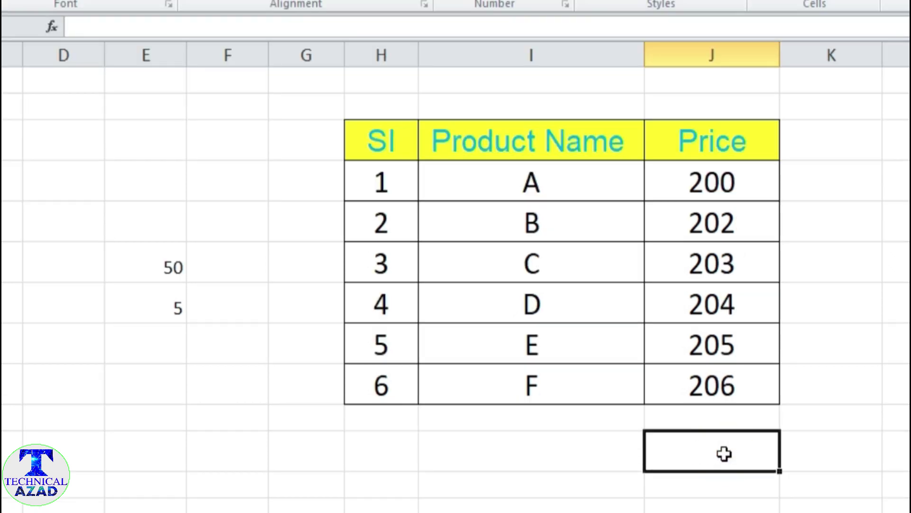
pyautogui.click(694, 189)
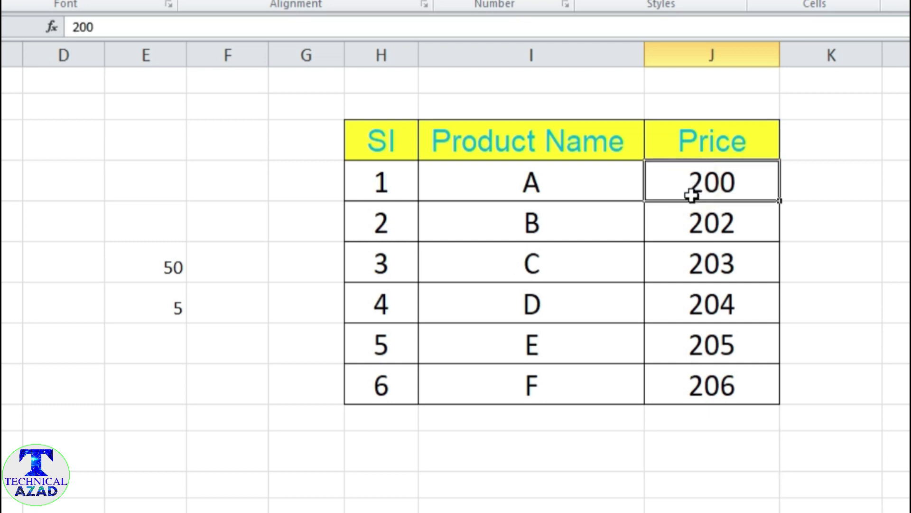
pyautogui.moveTo(692, 195); pyautogui.dragTo(701, 507)
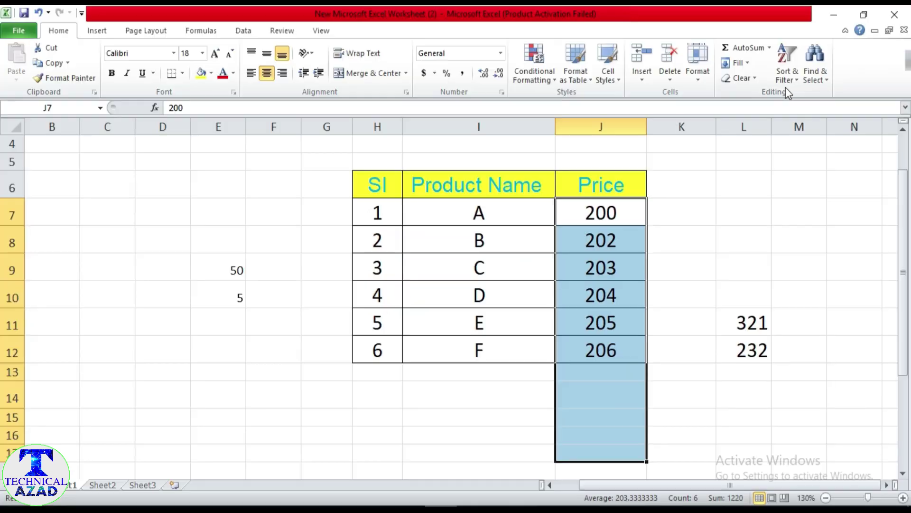
pyautogui.click(770, 48)
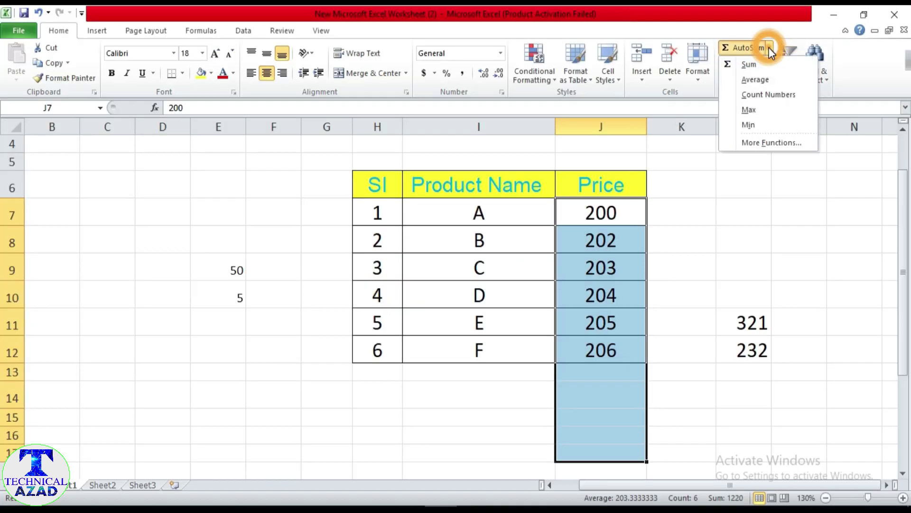
pyautogui.click(758, 65)
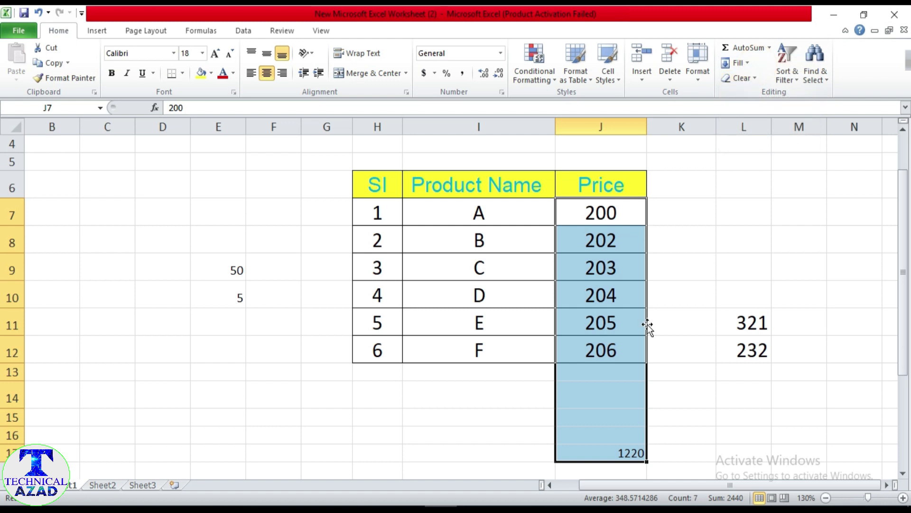
pyautogui.click(671, 452)
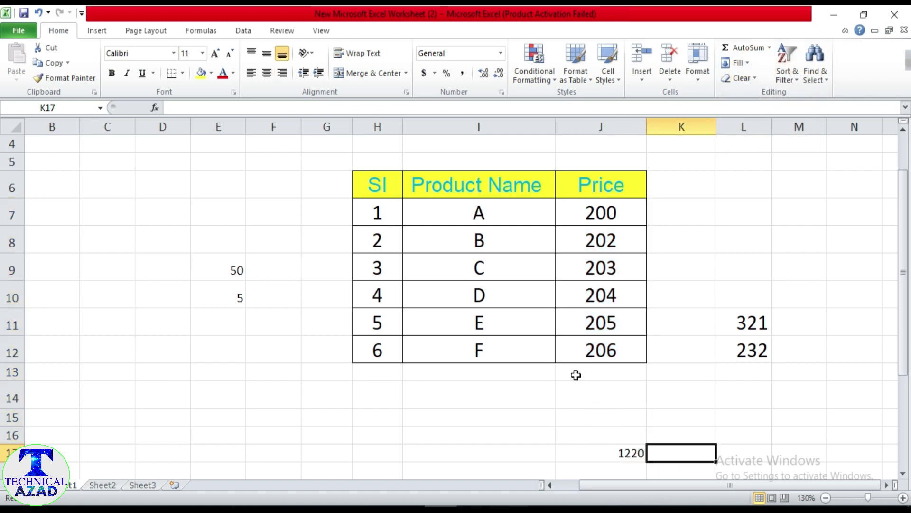
# Add product G in I14 with a price of 10 in J14
pyautogui.click(484, 396)
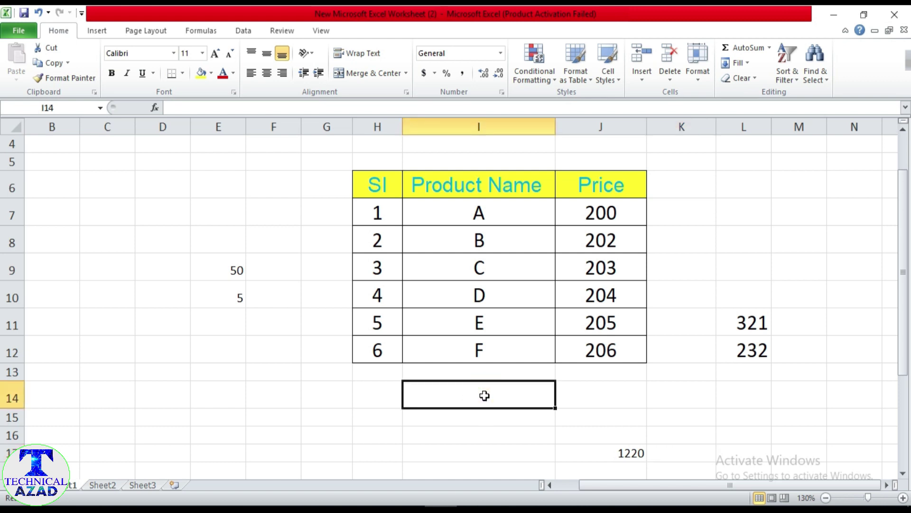
pyautogui.write('G')
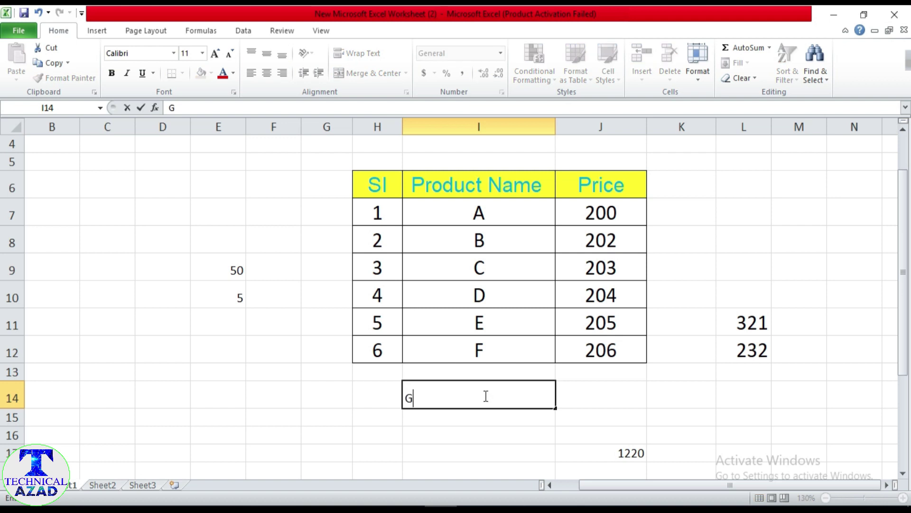
pyautogui.click(609, 397)
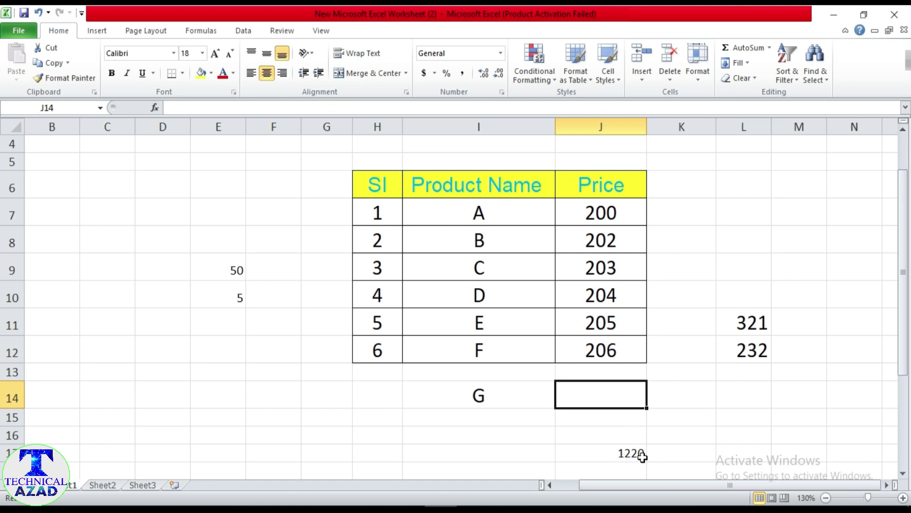
pyautogui.click(606, 391)
pyautogui.write('10')
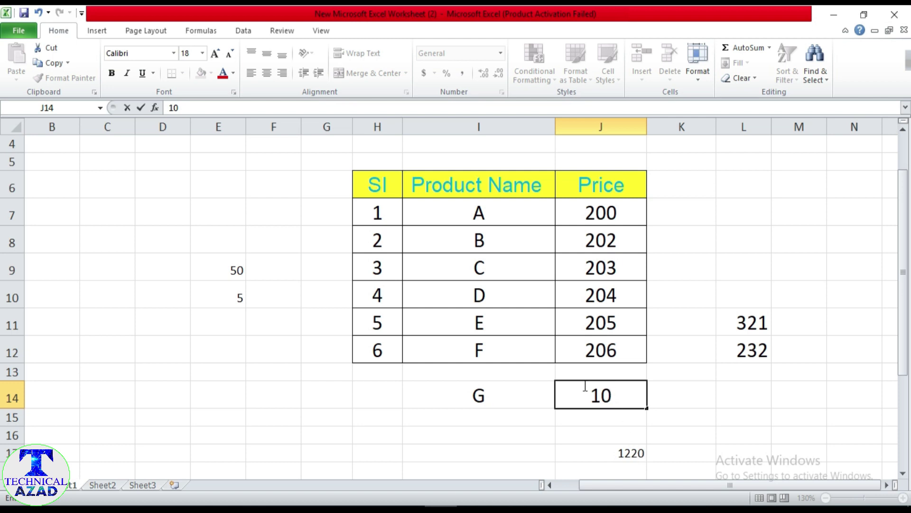
pyautogui.click(690, 431)
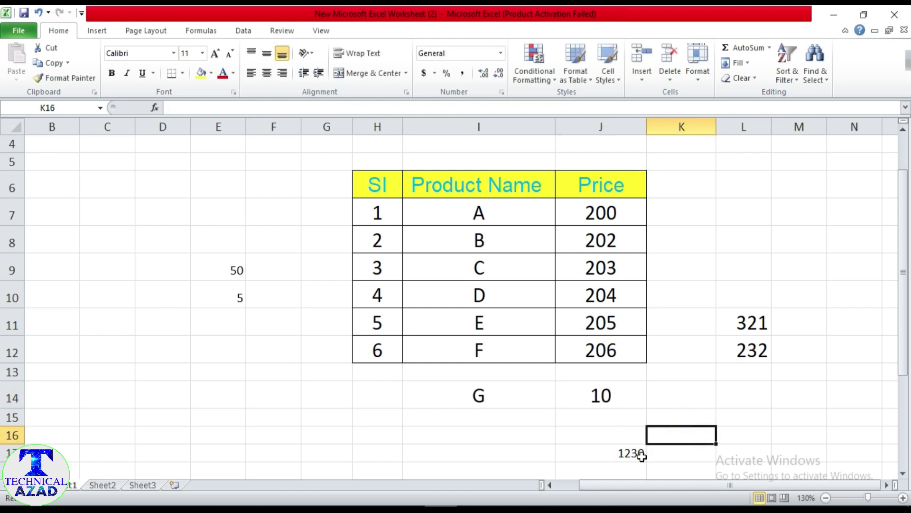
# Delete the product name G from I14
pyautogui.click(506, 400)
pyautogui.press('Delete')
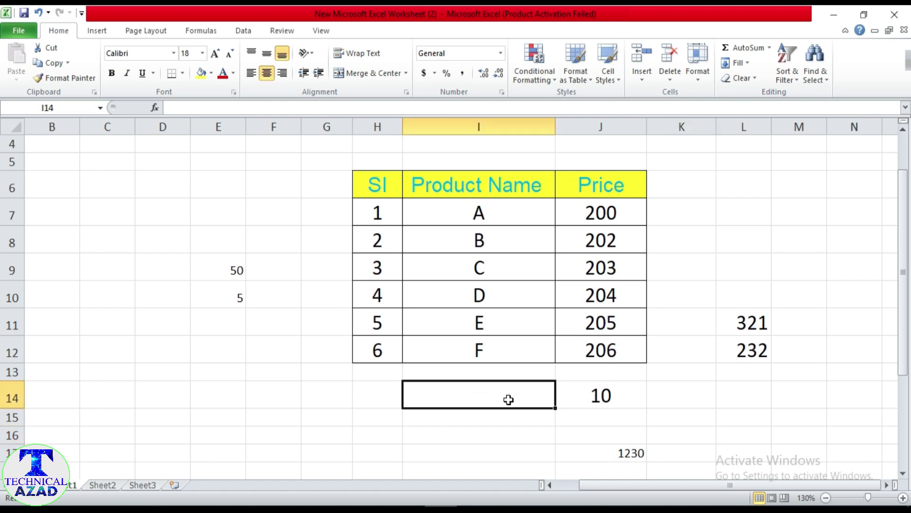
# Delete the price of 10 from J14
pyautogui.click(611, 400)
pyautogui.press('Delete')
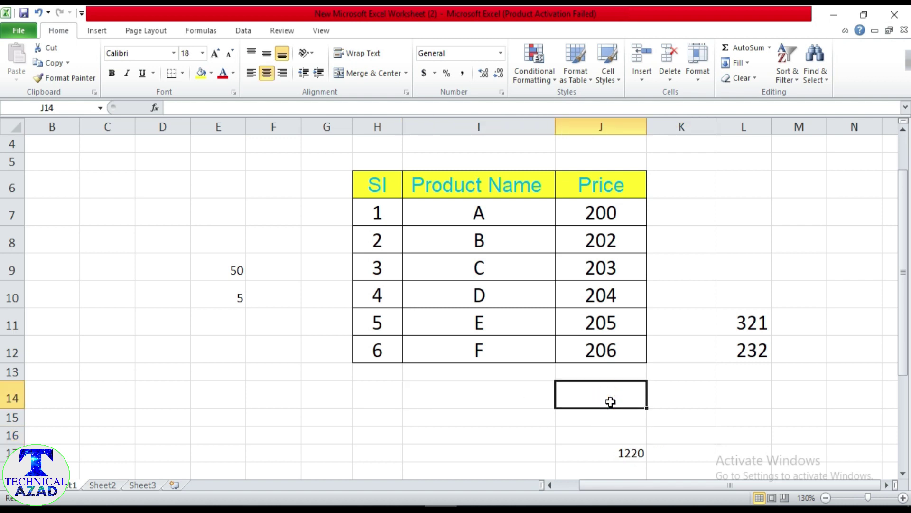
pyautogui.click(678, 429)
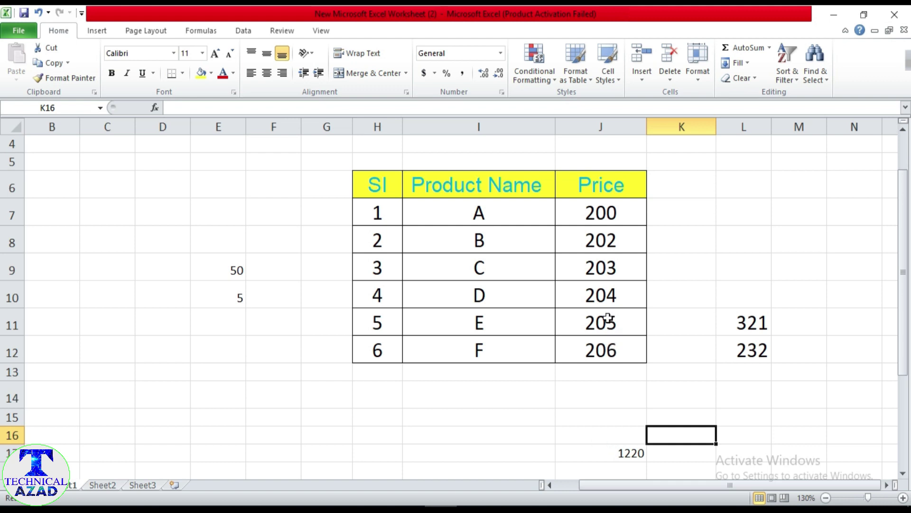
# Clear product A's price in J7 to check its effect on the total in J17, and undo the deletion
pyautogui.click(601, 216)
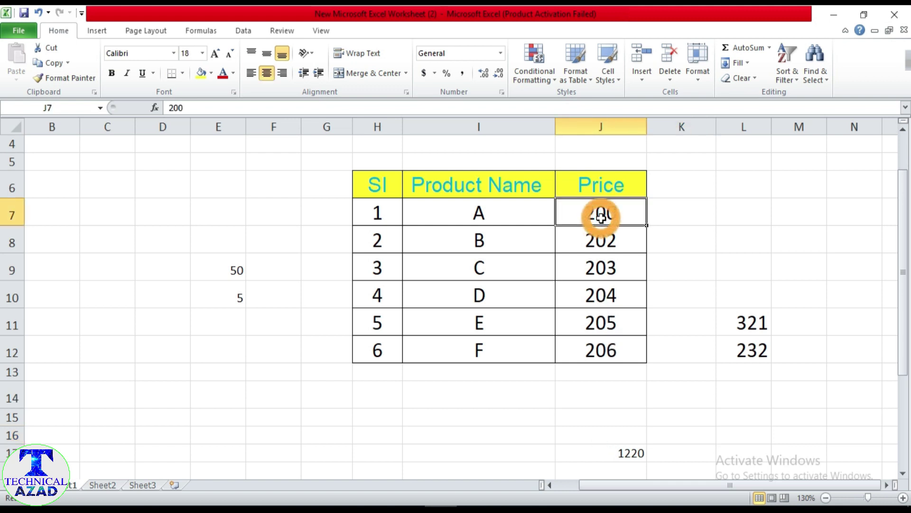
pyautogui.press('Delete')
pyautogui.click(683, 450)
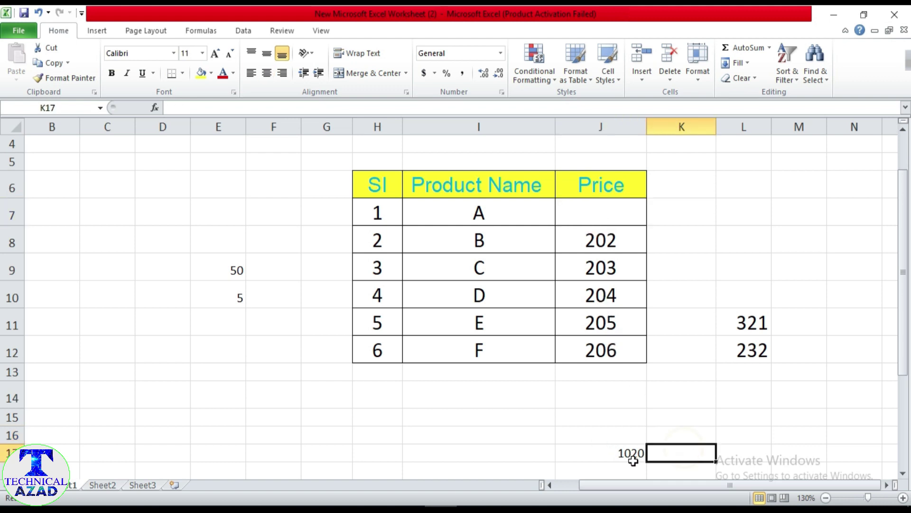
pyautogui.click(603, 218)
pyautogui.hotkey('ctrl', 'z')
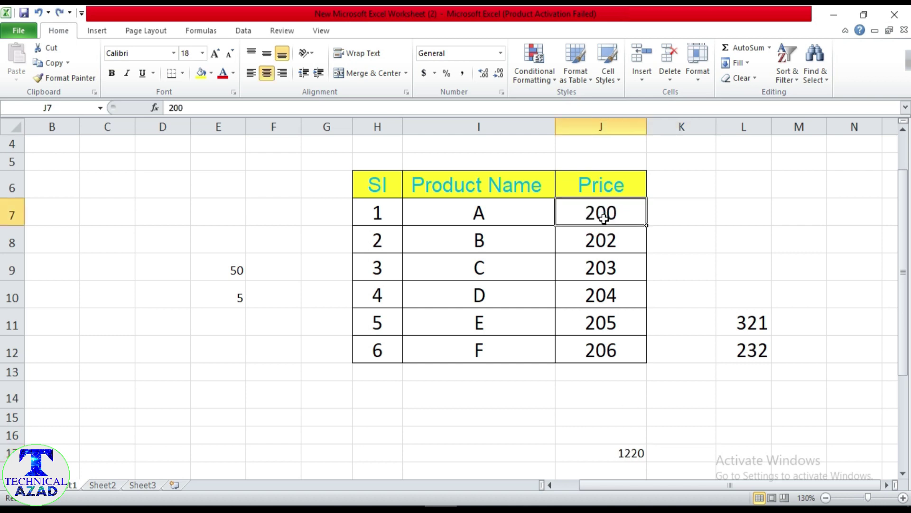
# Clear product C's price in J9 to check its effect on the total in J17, and undo the deletion
pyautogui.click(597, 271)
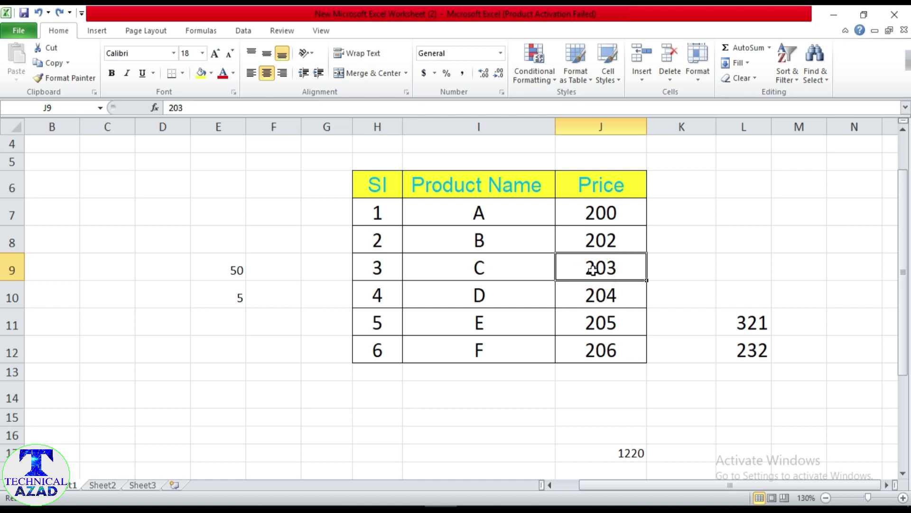
pyautogui.press('Delete')
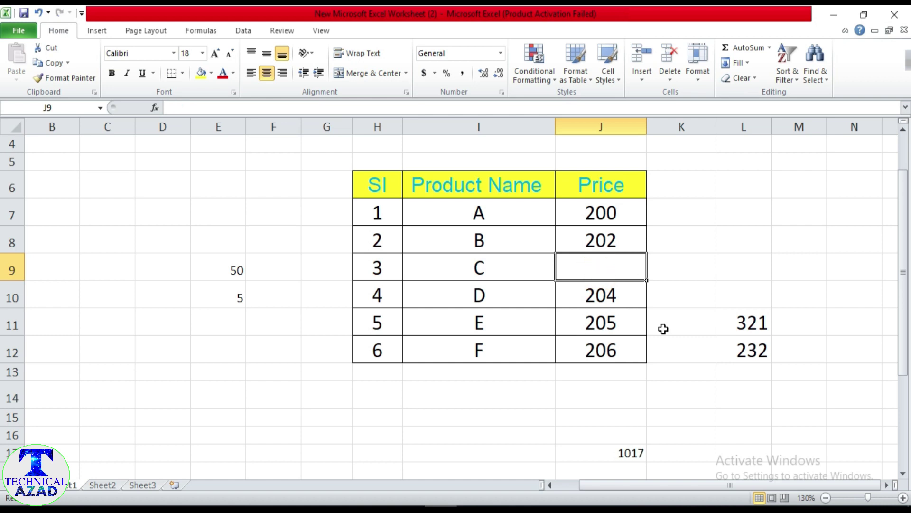
pyautogui.click(691, 417)
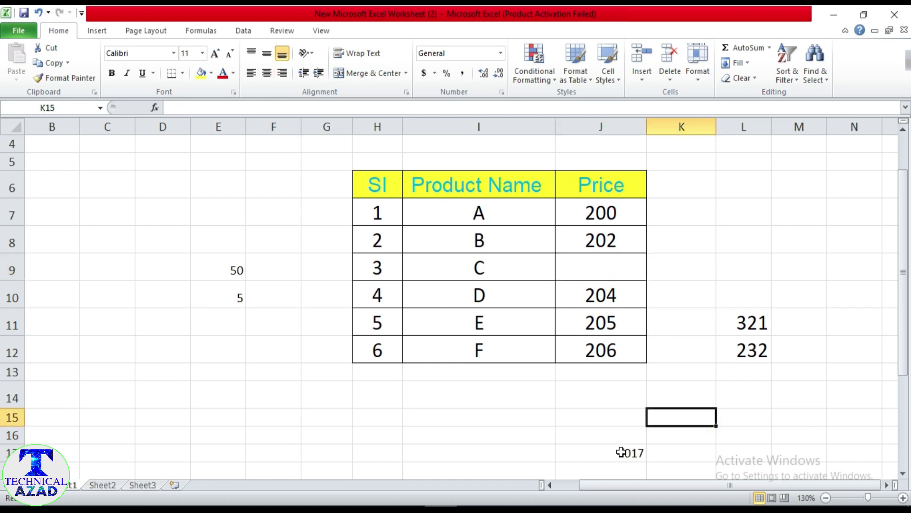
pyautogui.hotkey('ctrl', 'z')
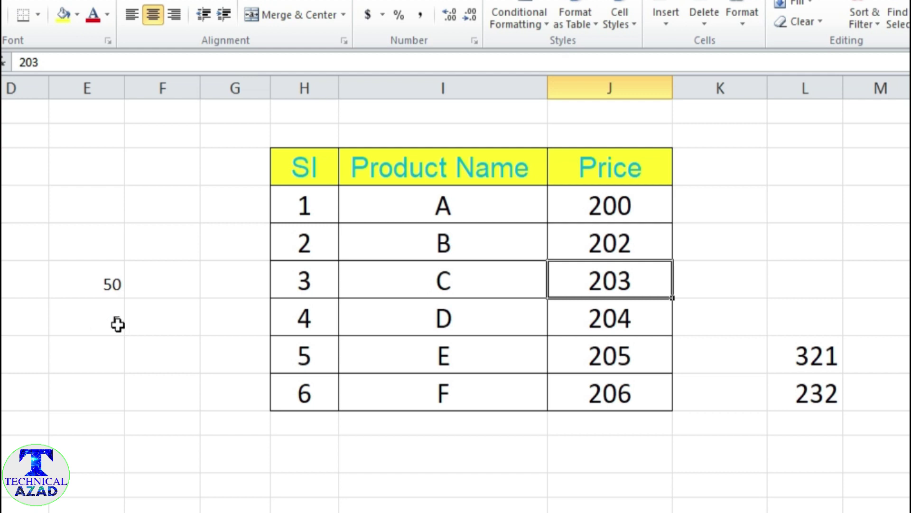
# Subtract E10 from E9 in cell E11 with the formula =E9-E10, and clear the result from E11
pyautogui.click(96, 358)
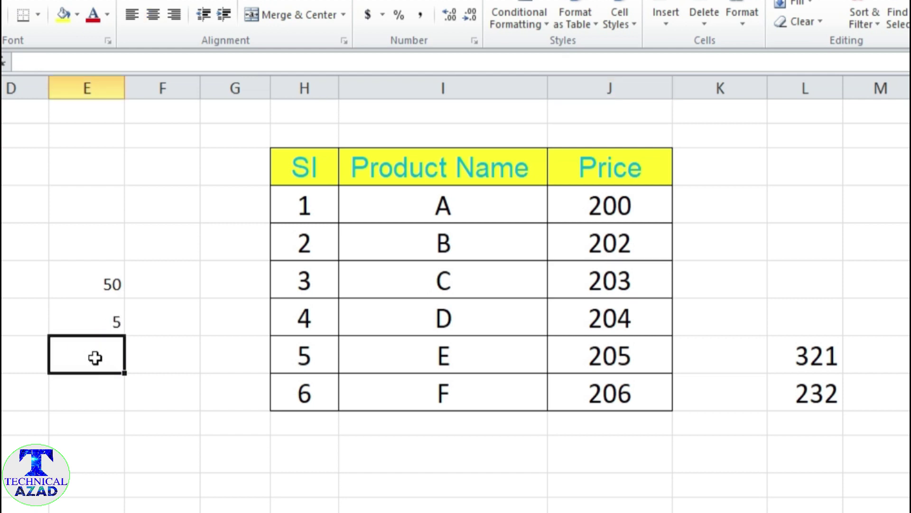
pyautogui.write('=')
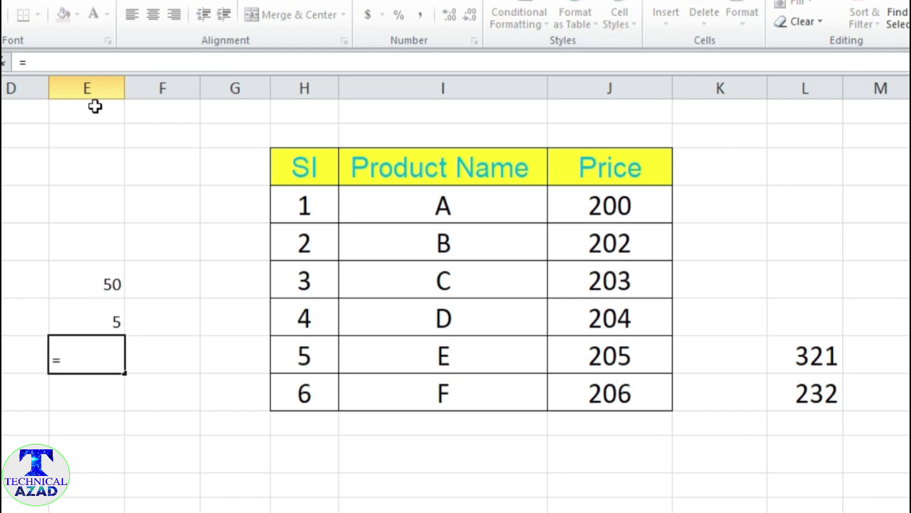
pyautogui.click(109, 283)
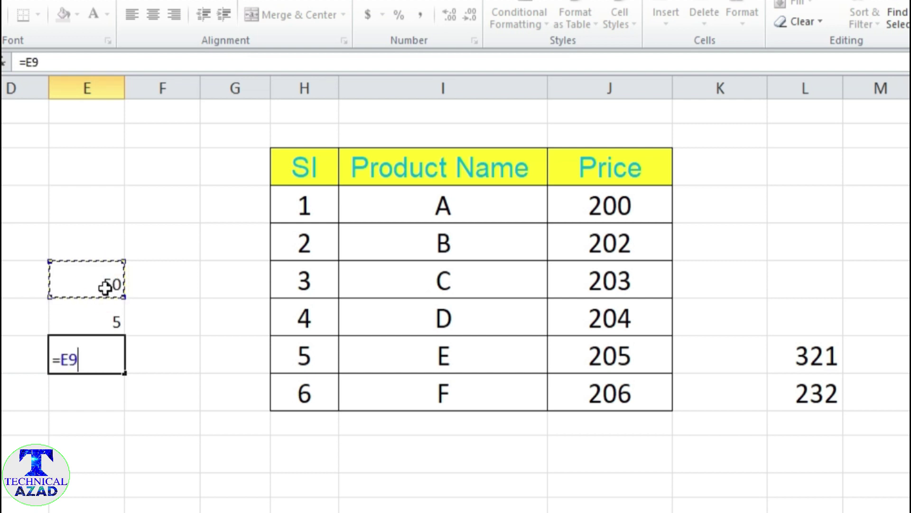
pyautogui.write('-')
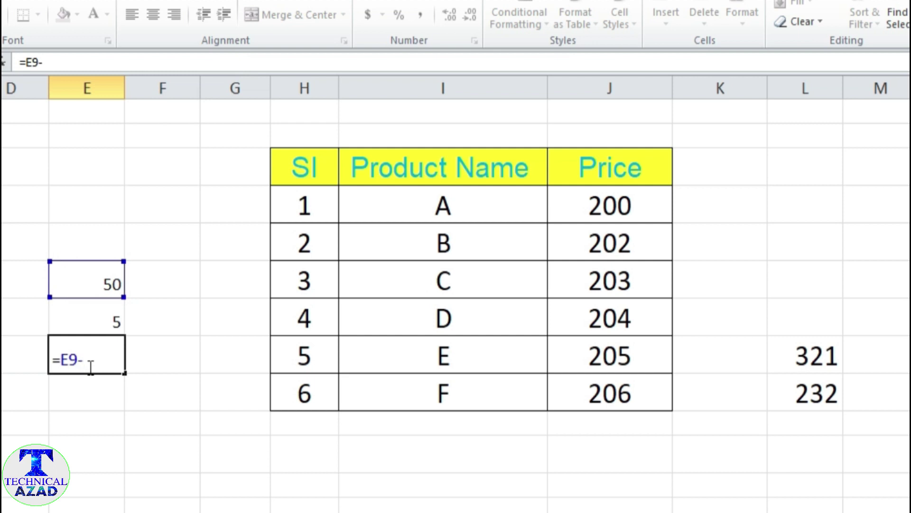
pyautogui.click(113, 325)
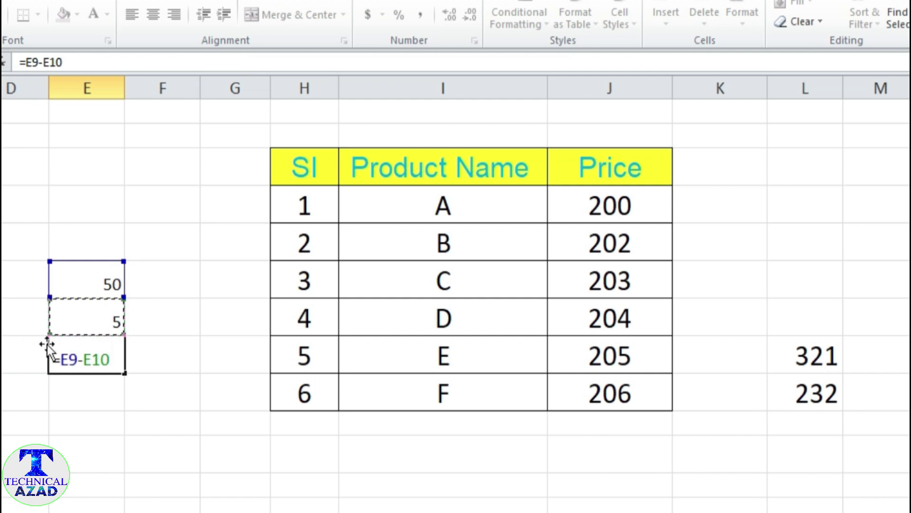
pyautogui.press('Return')
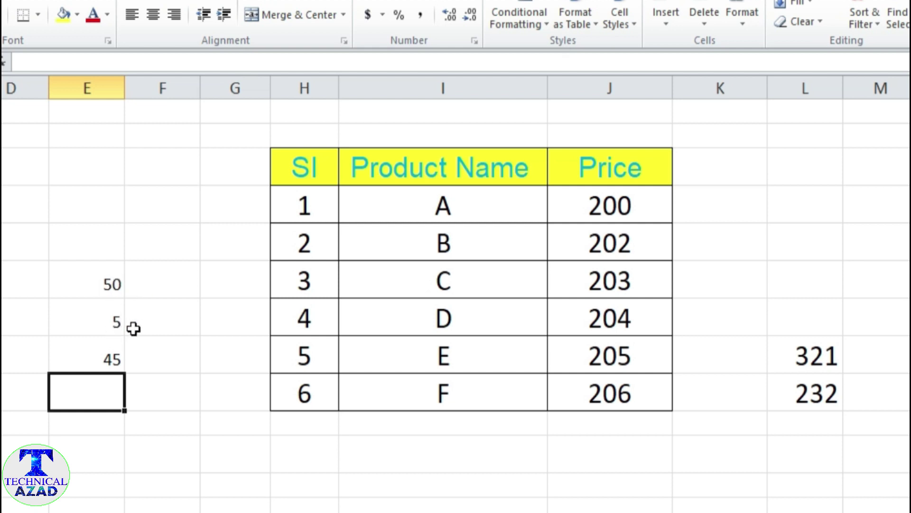
pyautogui.click(110, 365)
pyautogui.press('Delete')
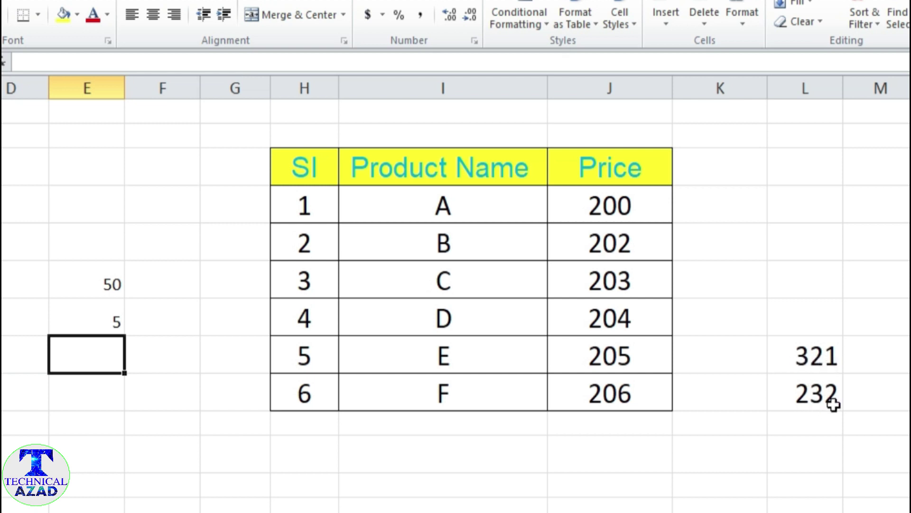
# Subtract L12 from L11 in cell L14 with the formula =L11-L12, and undo the entry
pyautogui.click(789, 455)
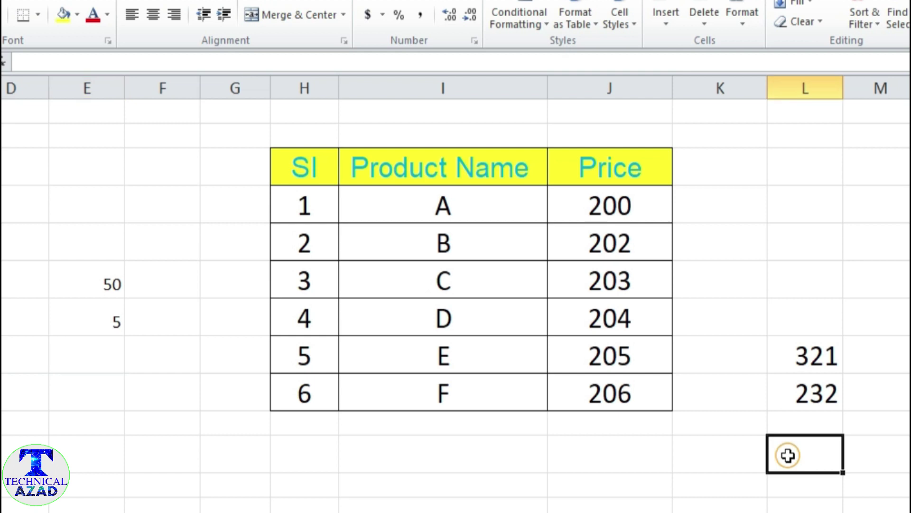
pyautogui.write('=')
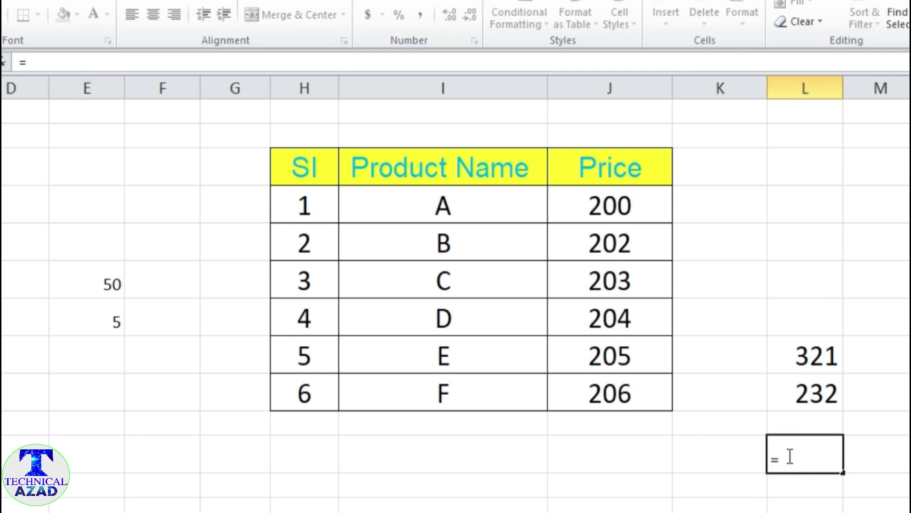
pyautogui.click(817, 356)
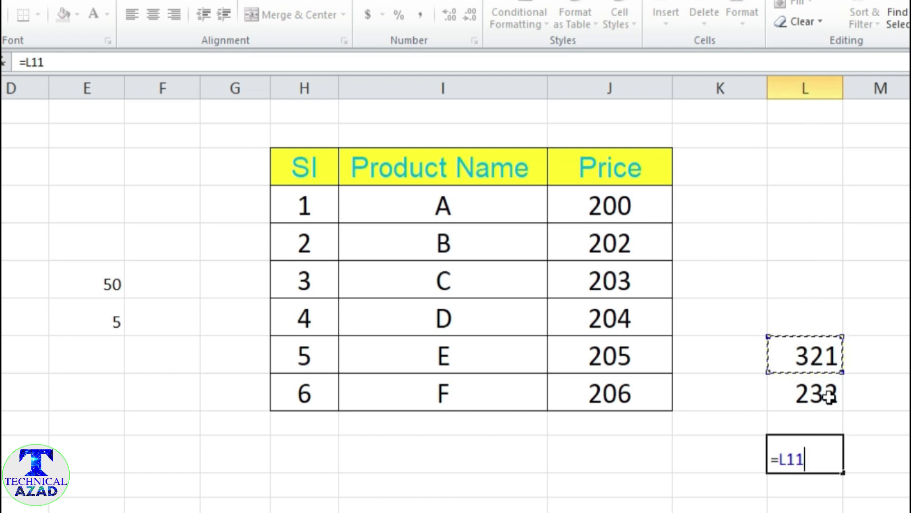
pyautogui.write('-')
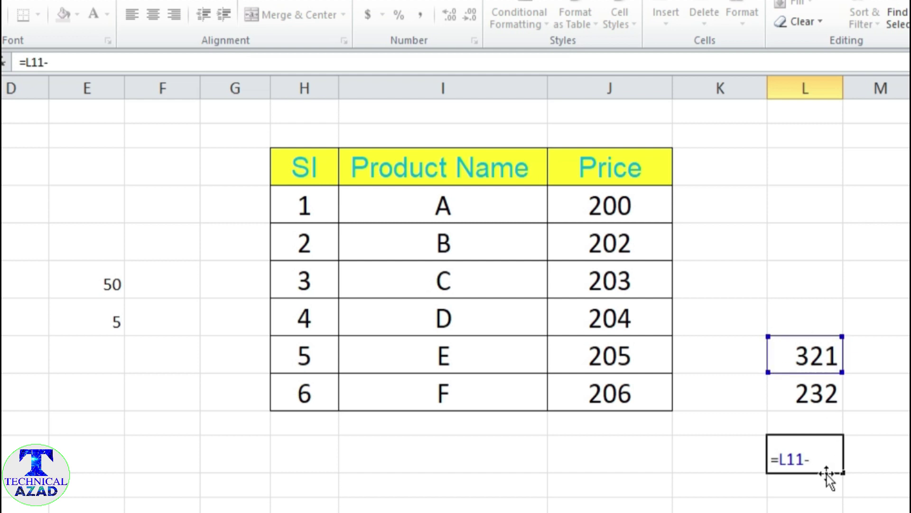
pyautogui.click(814, 394)
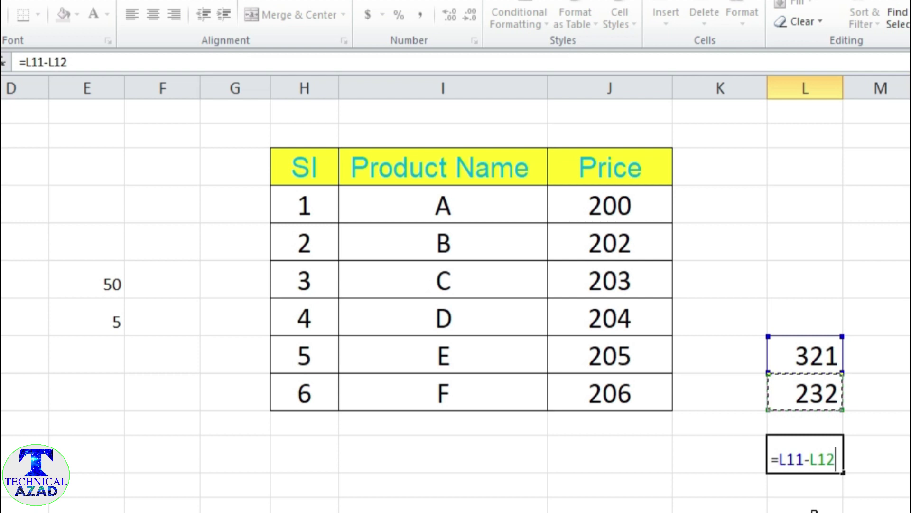
pyautogui.press('Return')
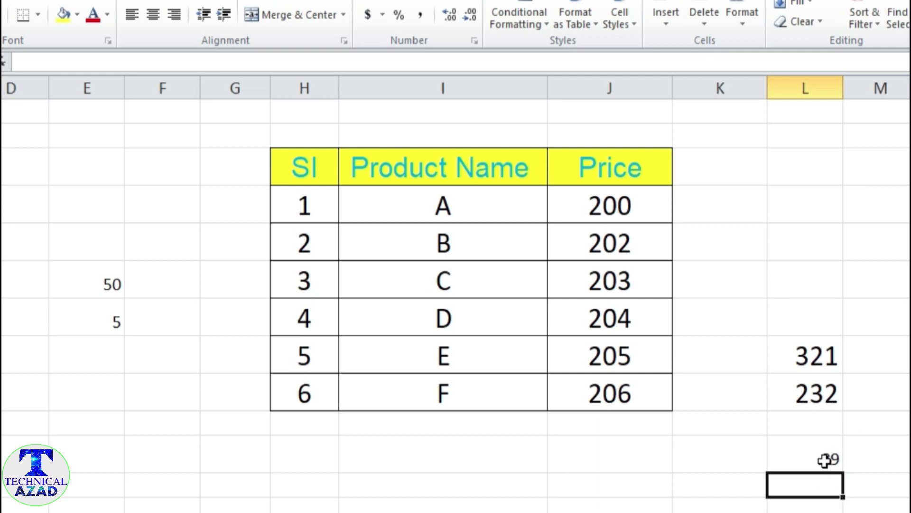
pyautogui.hotkey('ctrl', 'z')
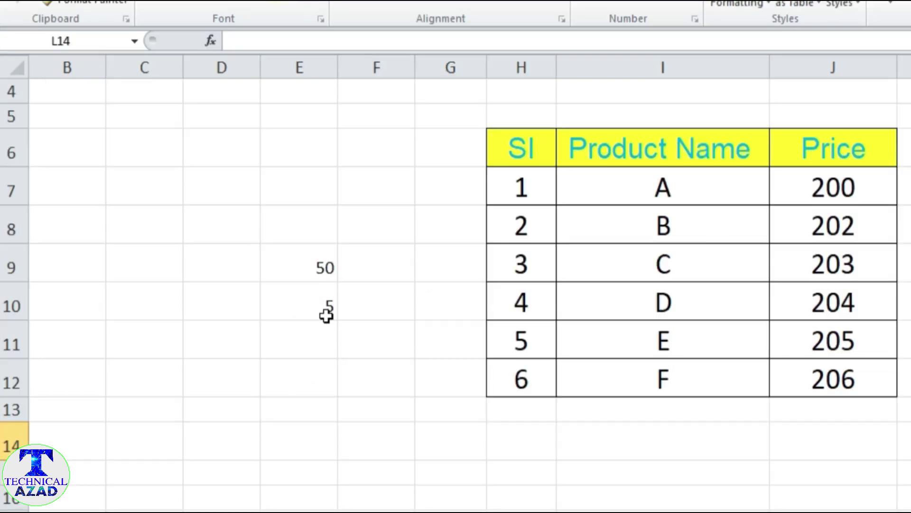
# Multiply E9 by E10 in cell E11 with the formula =product(E9*E10)
pyautogui.click(294, 340)
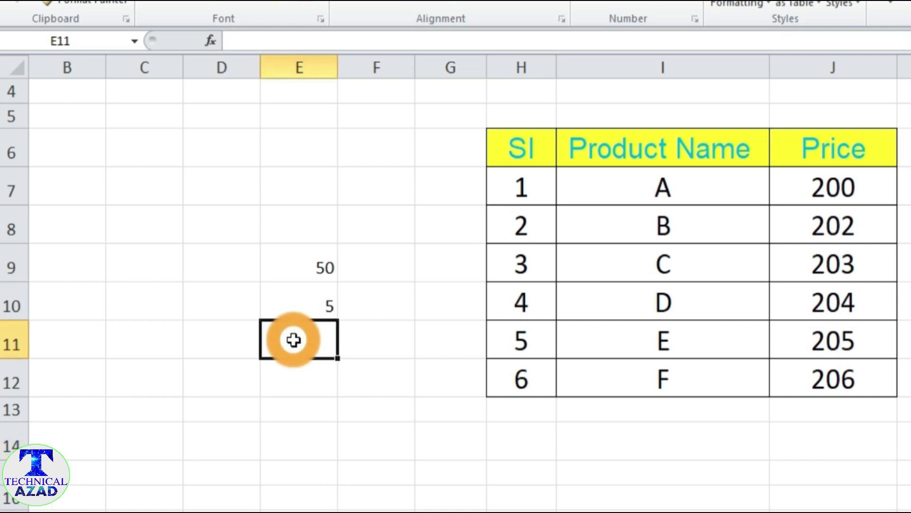
pyautogui.write('=')
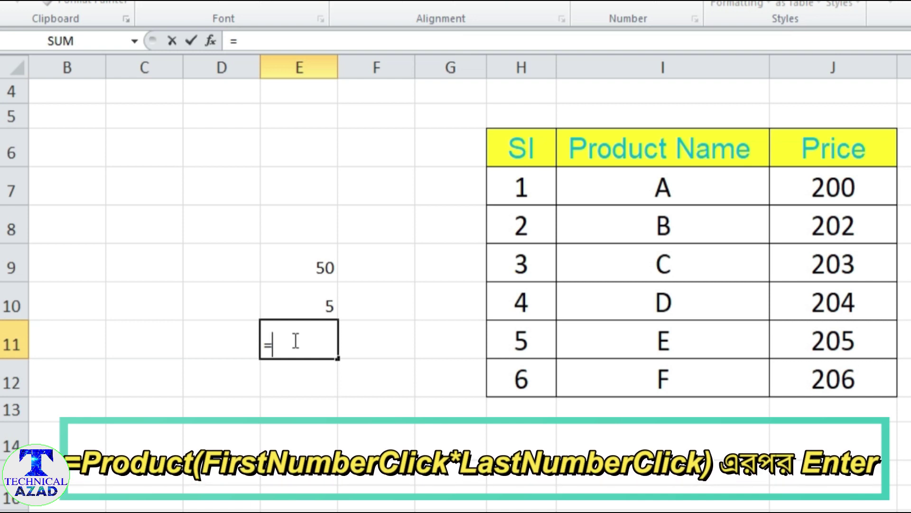
pyautogui.write('p')
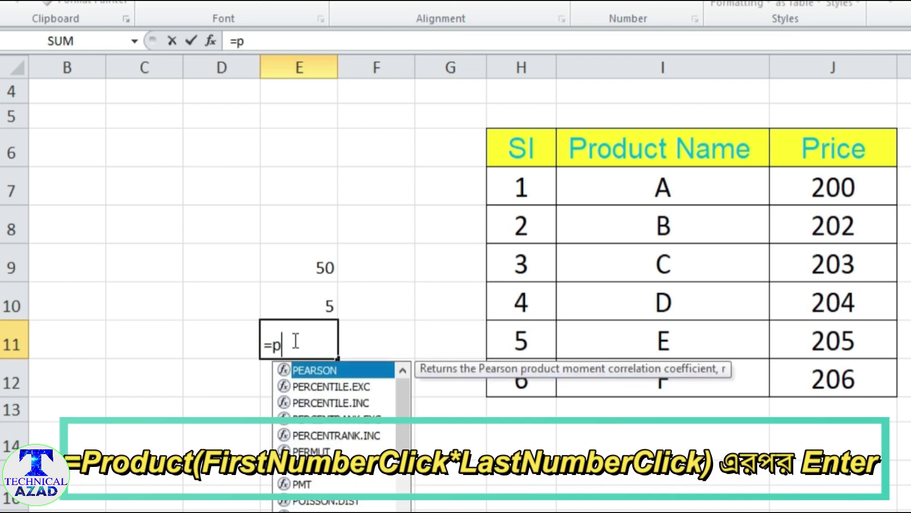
pyautogui.write('ro')
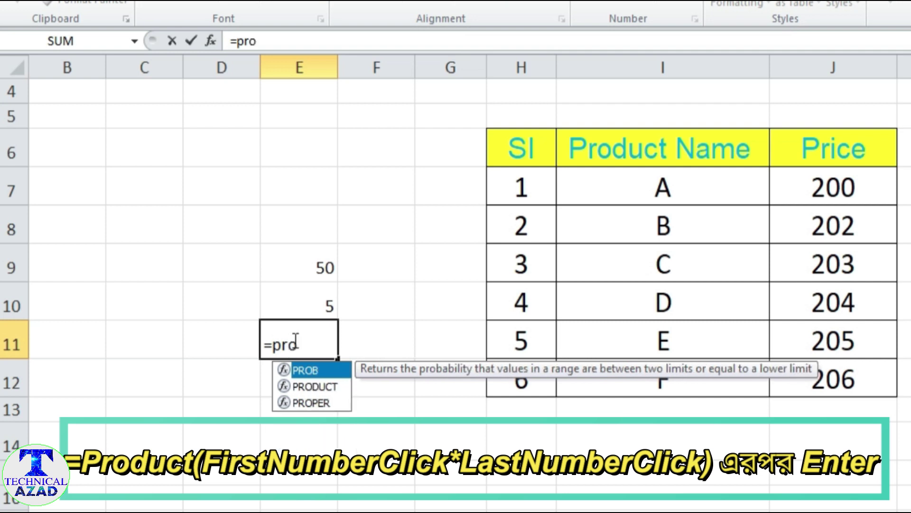
pyautogui.write('d')
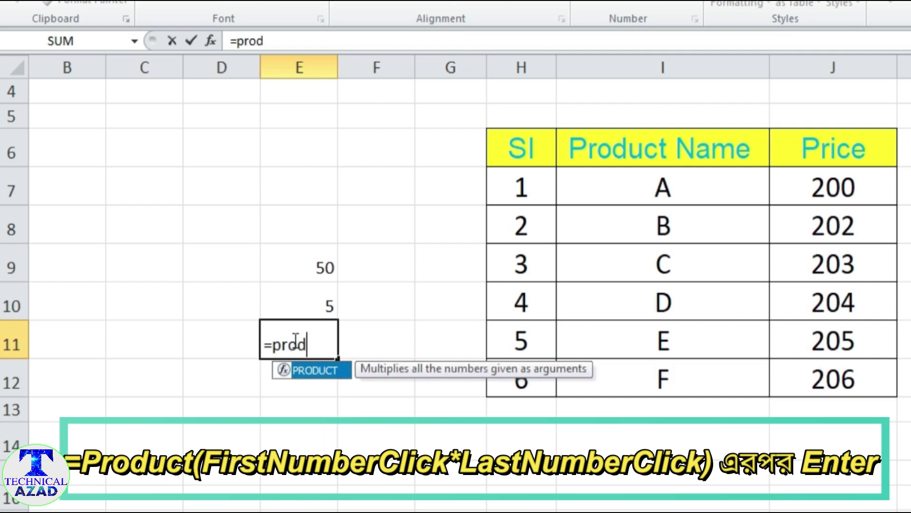
pyautogui.write('uct')
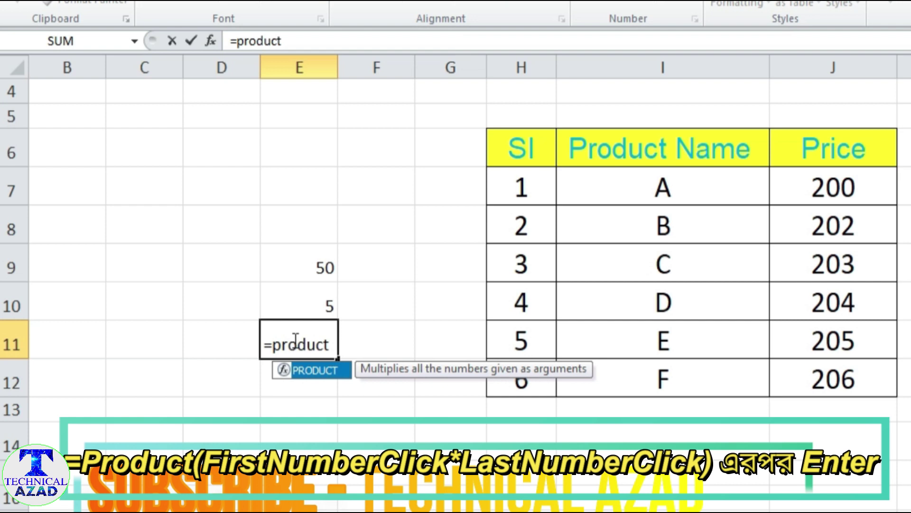
pyautogui.write('(')
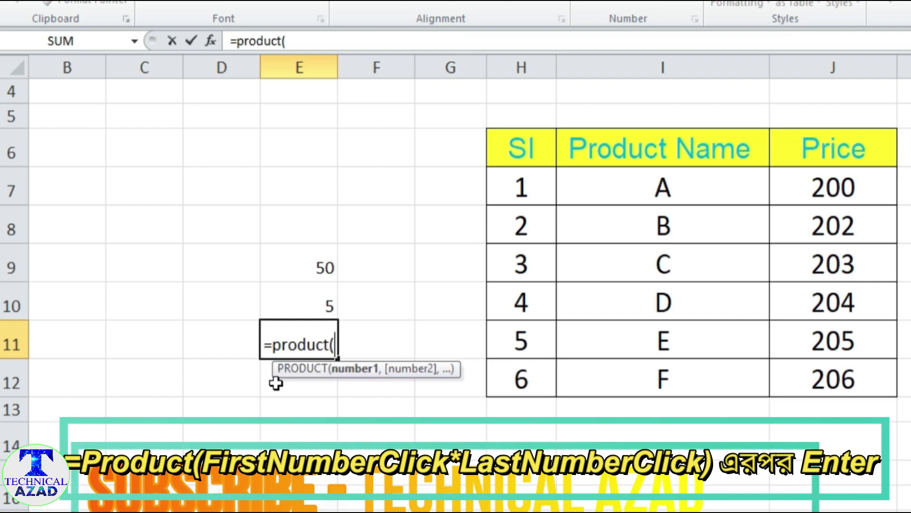
pyautogui.click(315, 266)
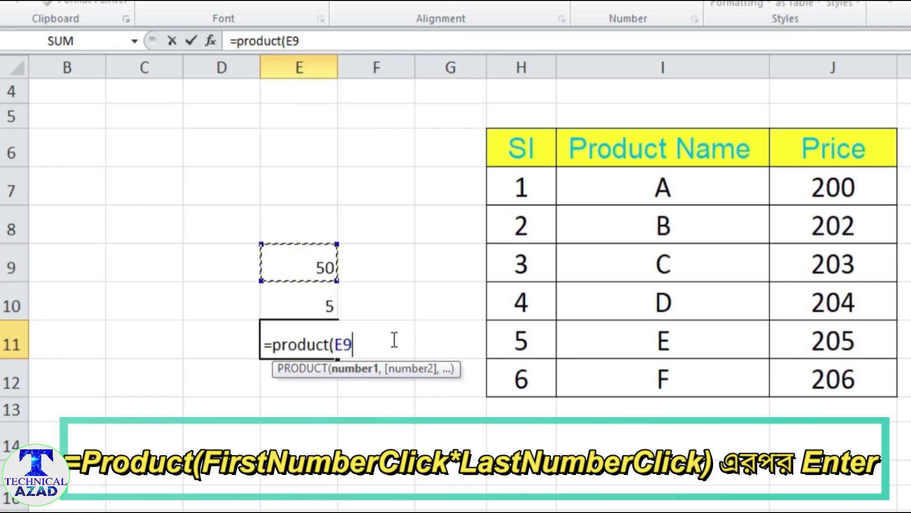
pyautogui.write('*')
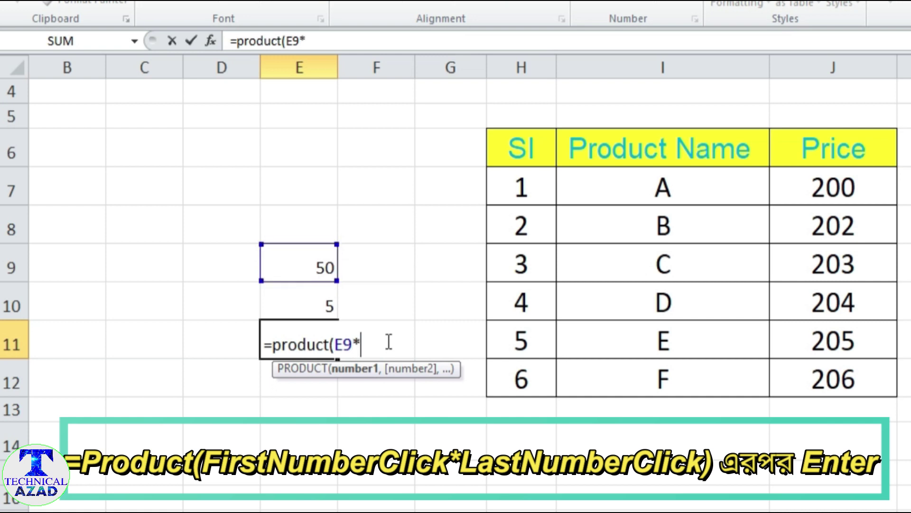
pyautogui.click(318, 306)
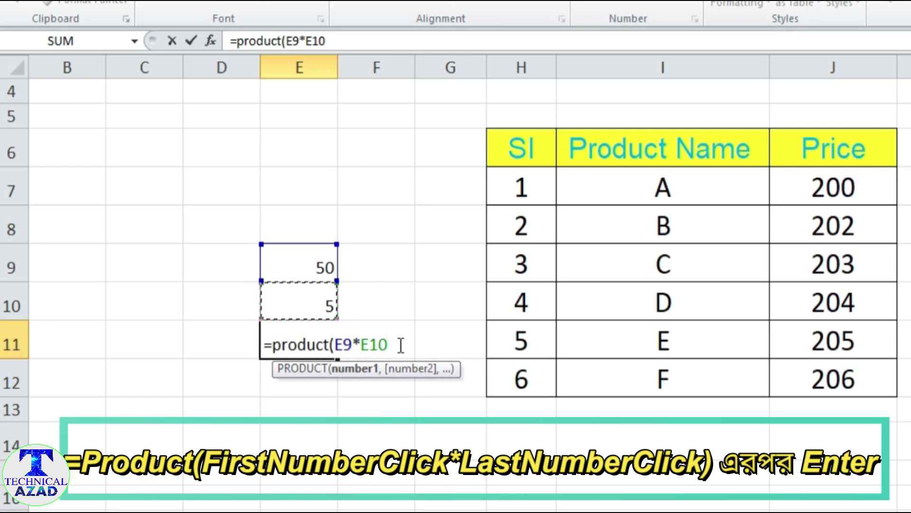
pyautogui.write(')')
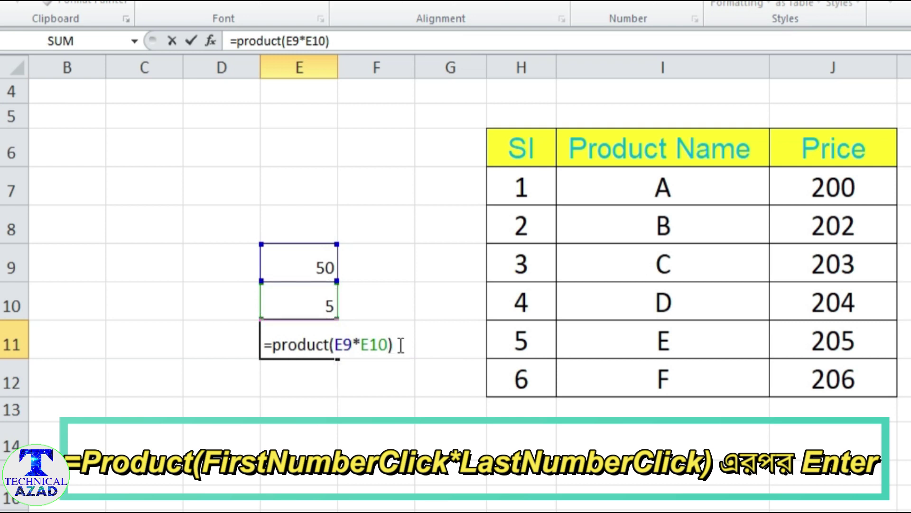
pyautogui.press('Return')
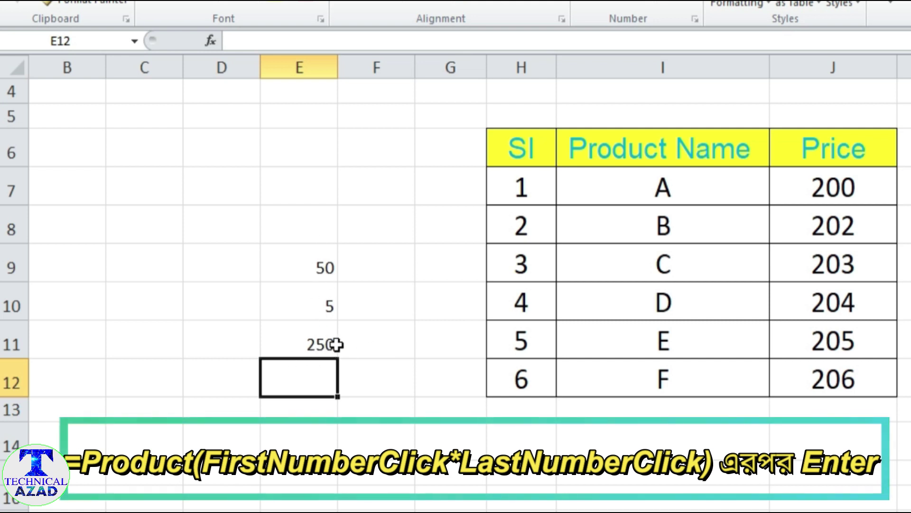
# Undo the PRODUCT formula entry in cell E11
pyautogui.hotkey('ctrl', 'z')
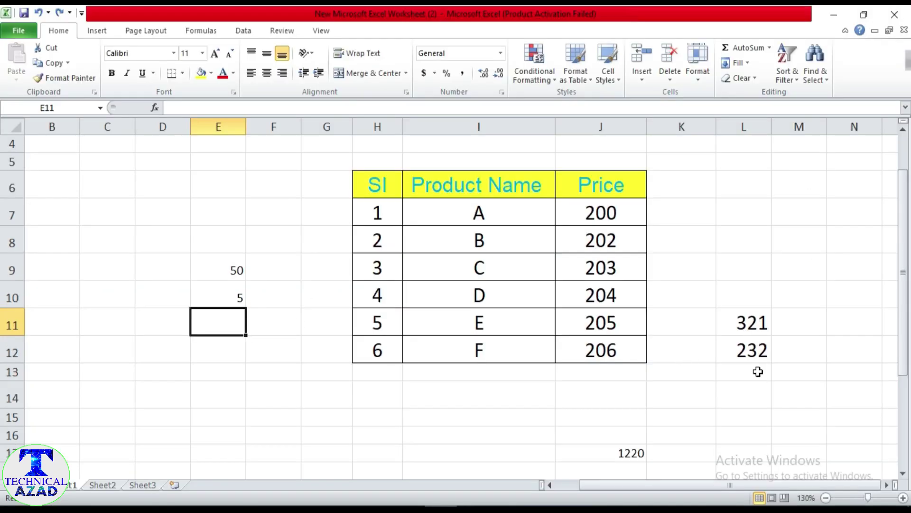
# Multiply L11 by L12 in cell L14 with the formula =L11*L12, and undo the entry
pyautogui.click(728, 395)
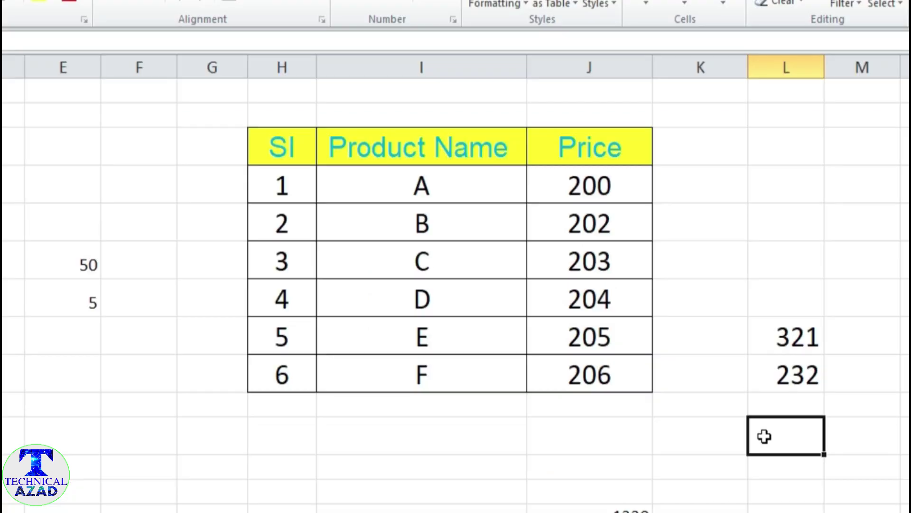
pyautogui.write('=')
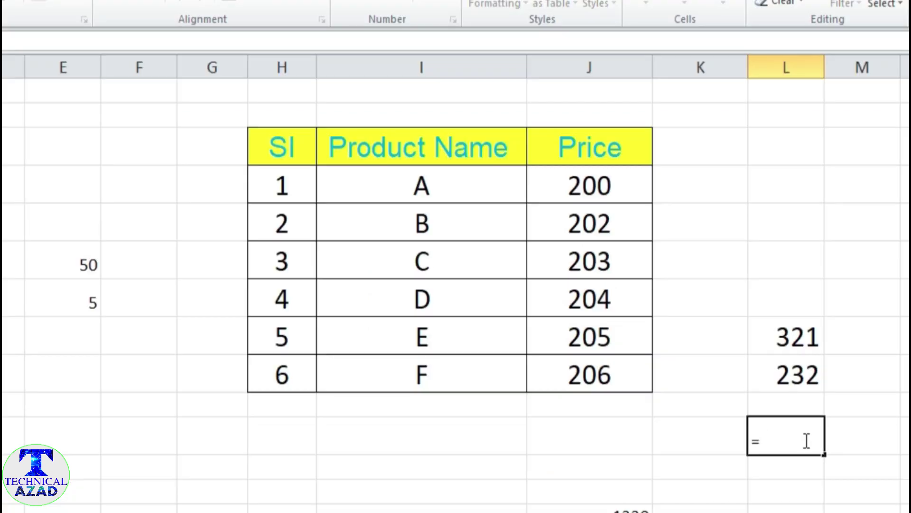
pyautogui.click(798, 343)
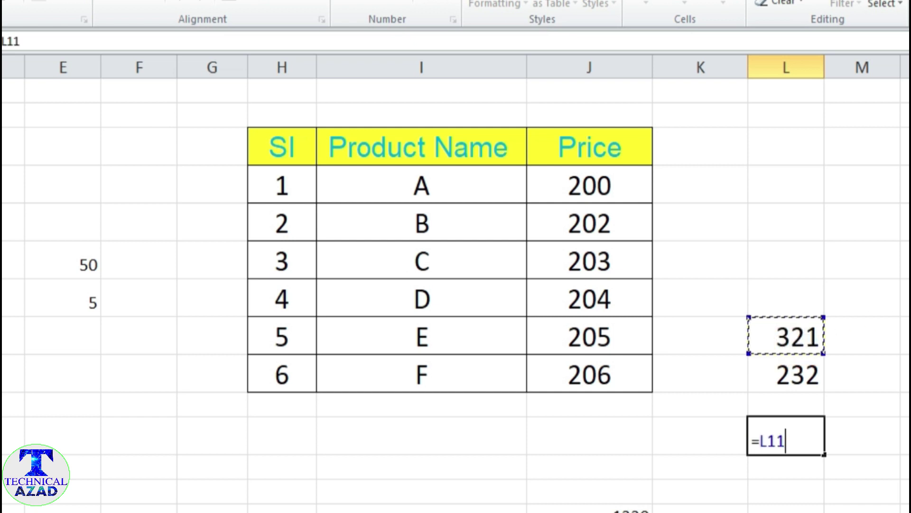
pyautogui.write('*')
pyautogui.click(794, 377)
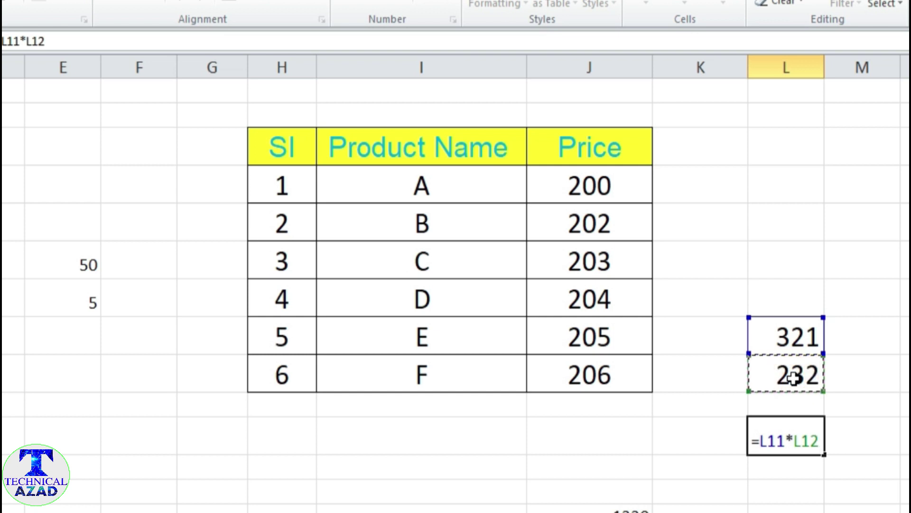
pyautogui.press('Return')
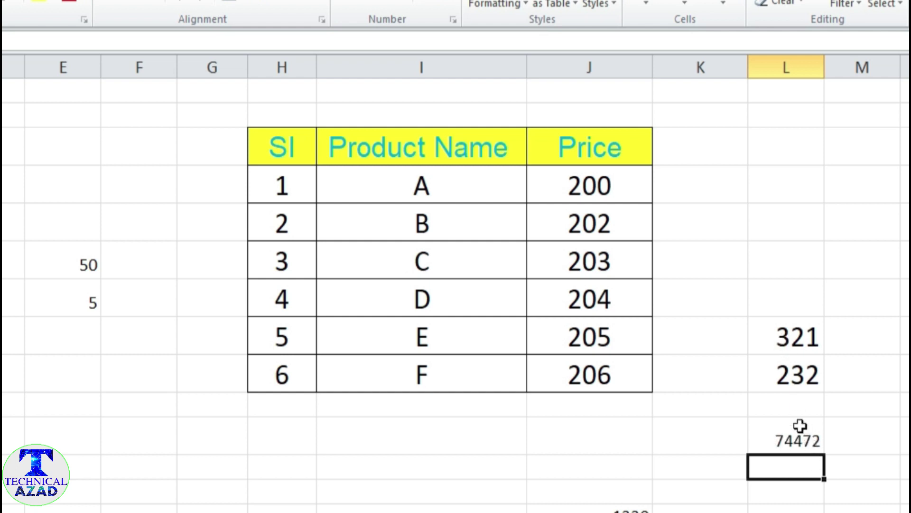
pyautogui.hotkey('ctrl', 'z')
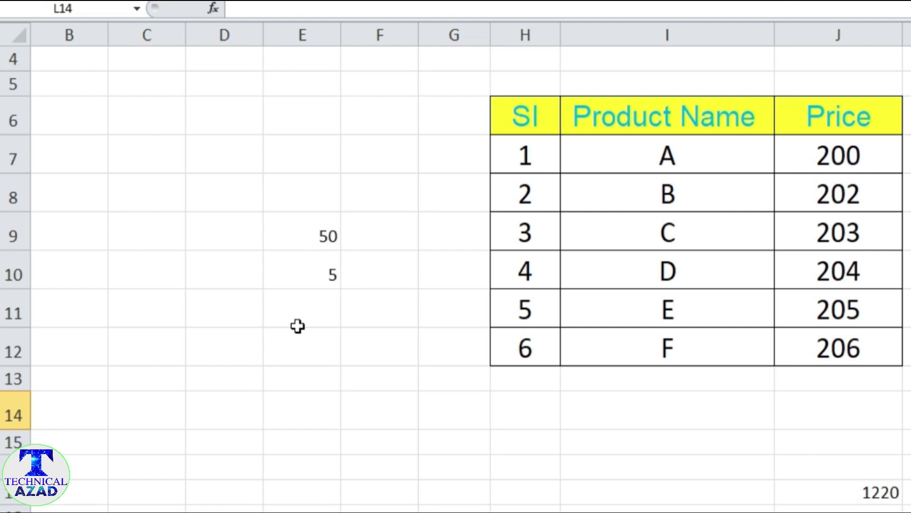
# Divide E9 by E10 in cell E11 with the formula =E9/E10, and undo the entry
pyautogui.click(277, 313)
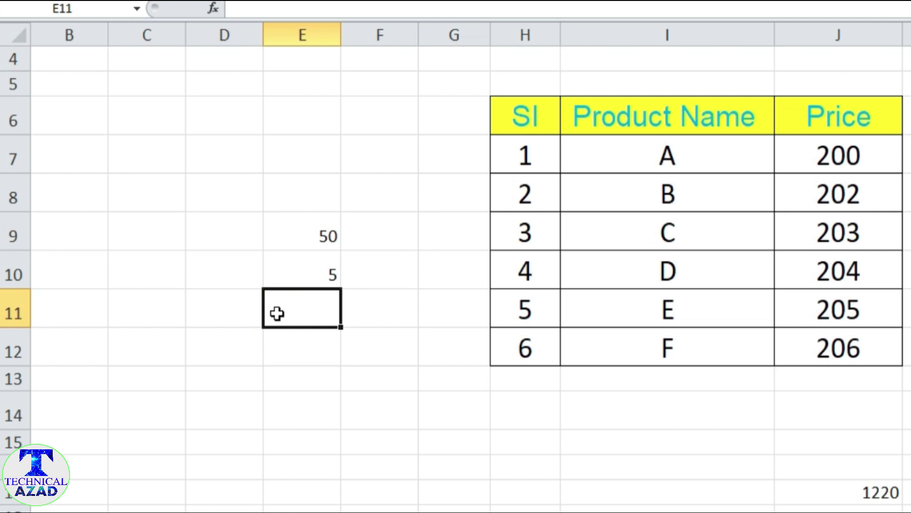
pyautogui.write('=')
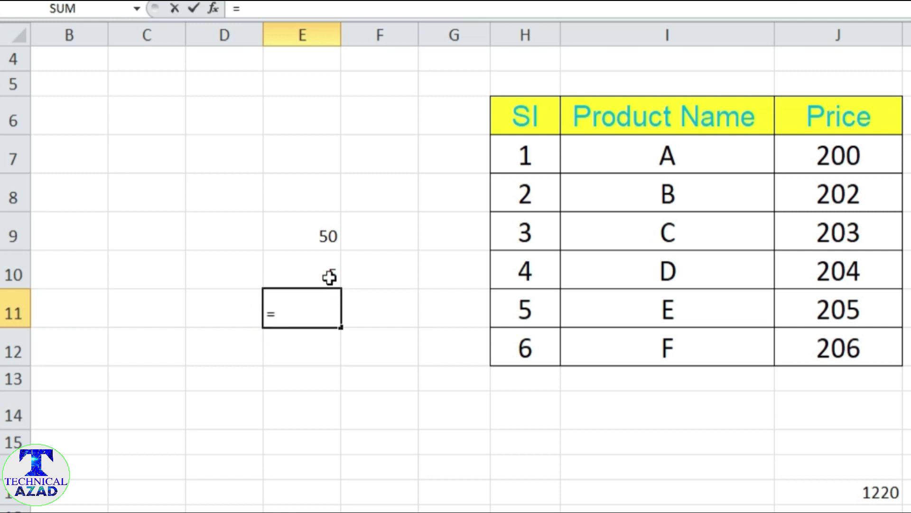
pyautogui.click(316, 235)
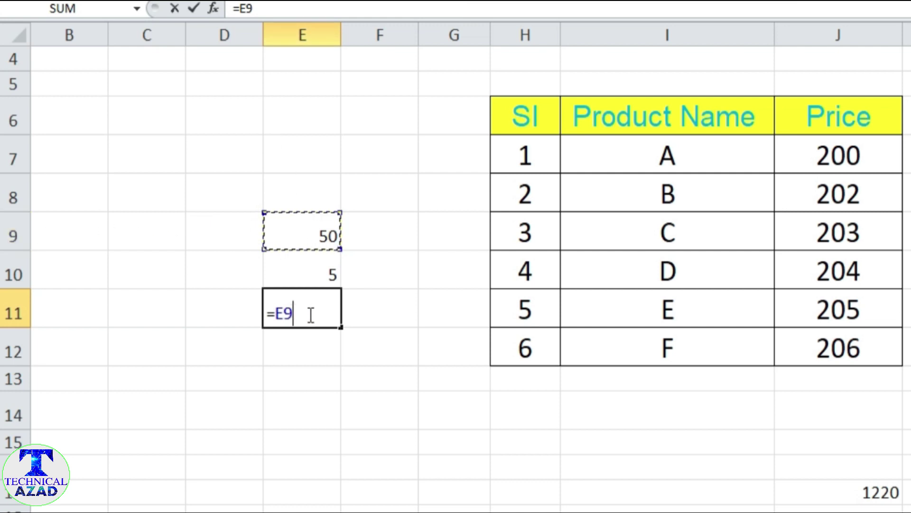
pyautogui.write('/')
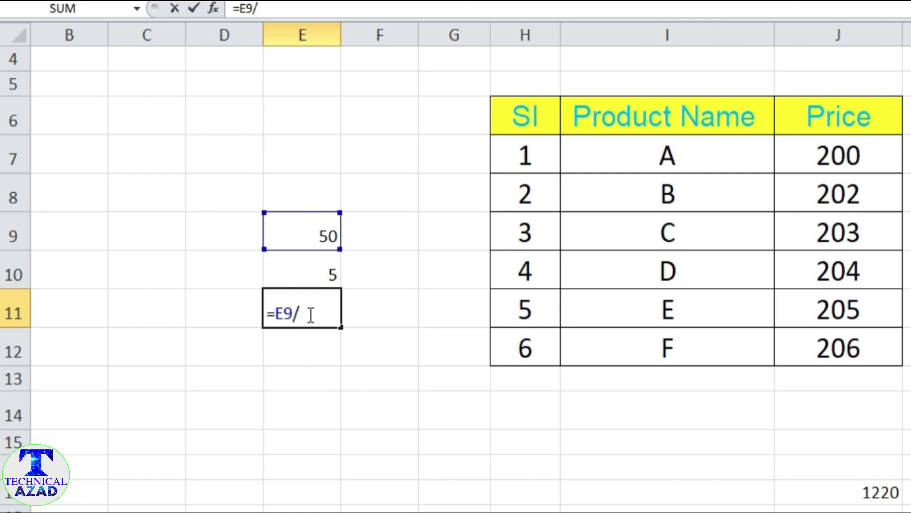
pyautogui.click(335, 279)
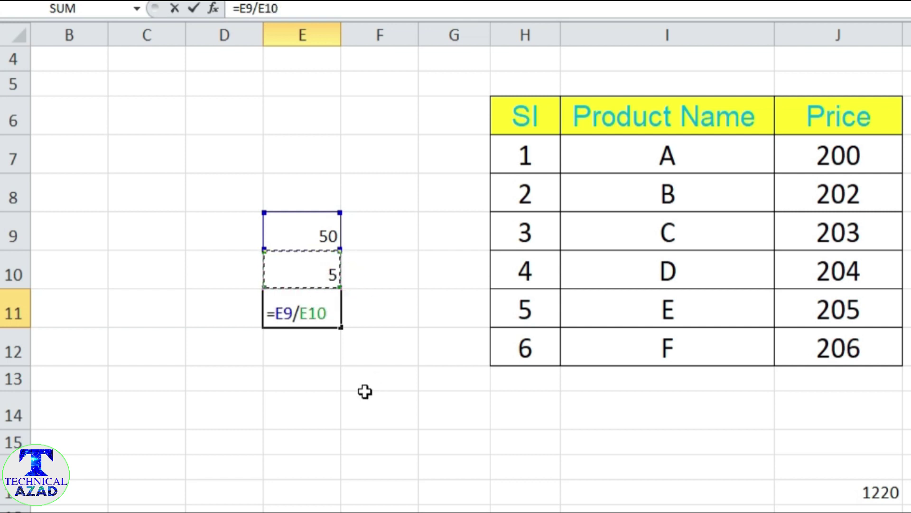
pyautogui.press('Return')
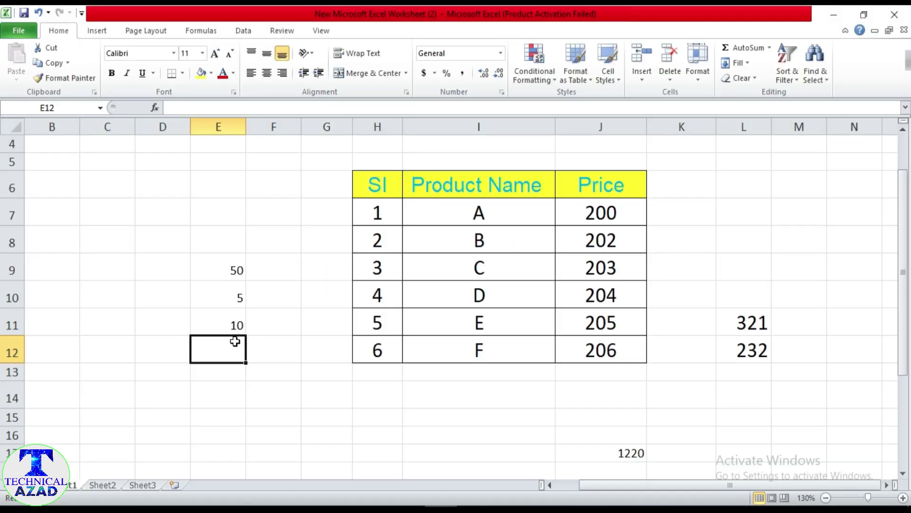
pyautogui.hotkey('ctrl', 'z')
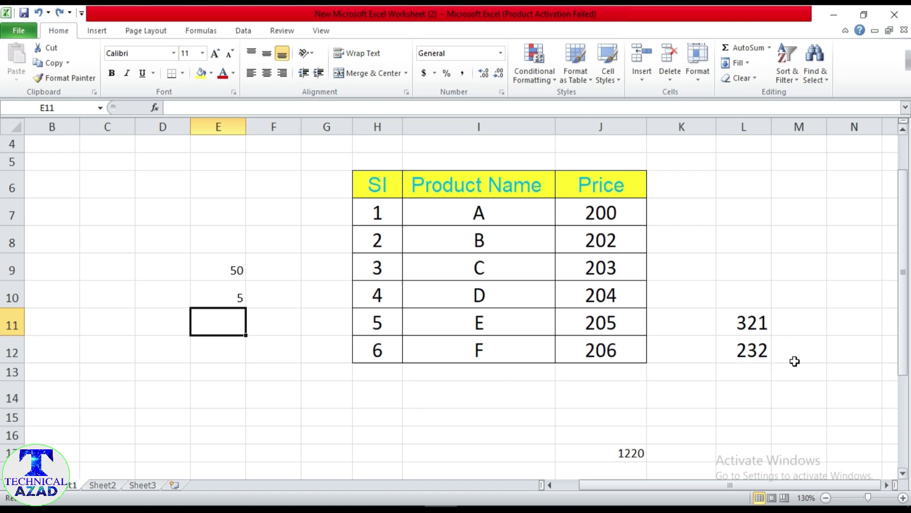
# Divide L11 by L12 in cell L14 with the formula =L11/L12, and undo the entry
pyautogui.click(729, 399)
pyautogui.write('=')
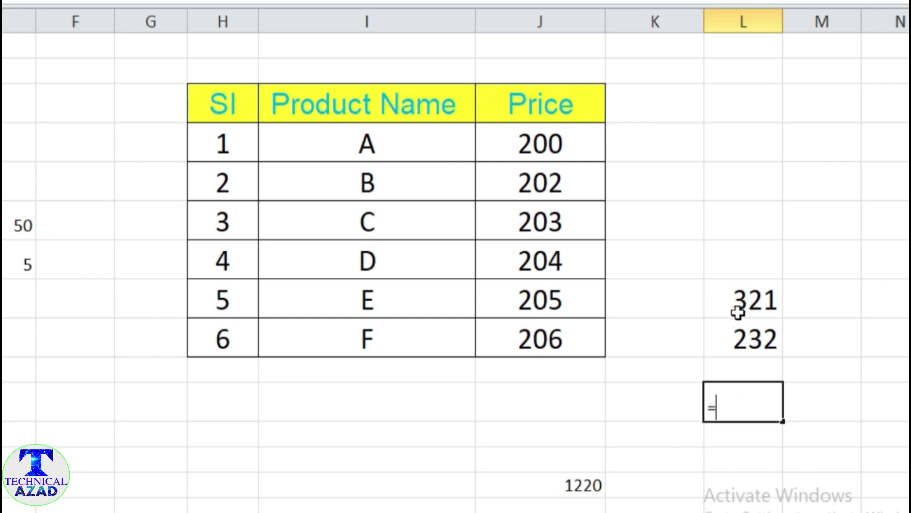
pyautogui.click(757, 307)
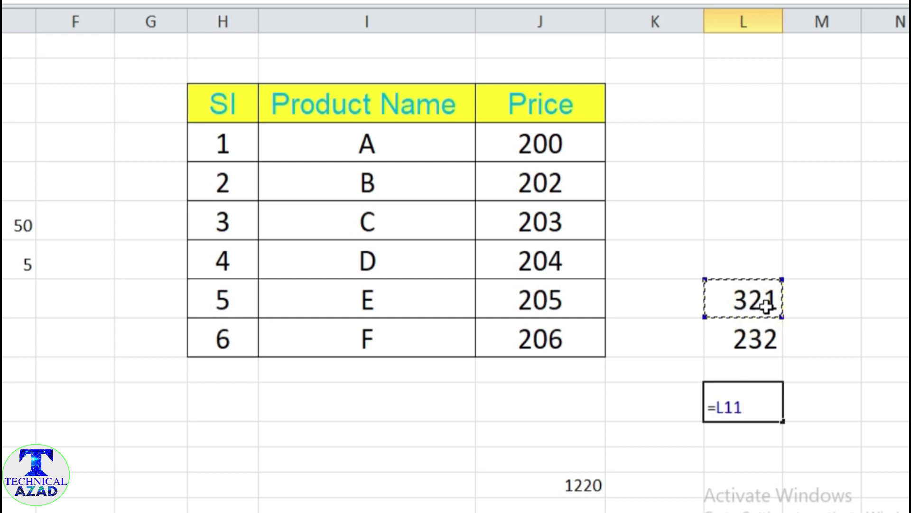
pyautogui.write('/')
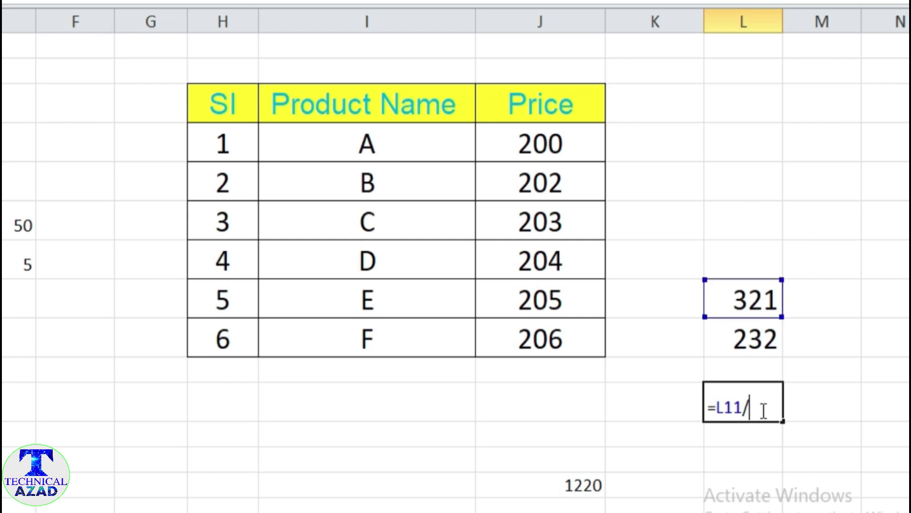
pyautogui.click(759, 347)
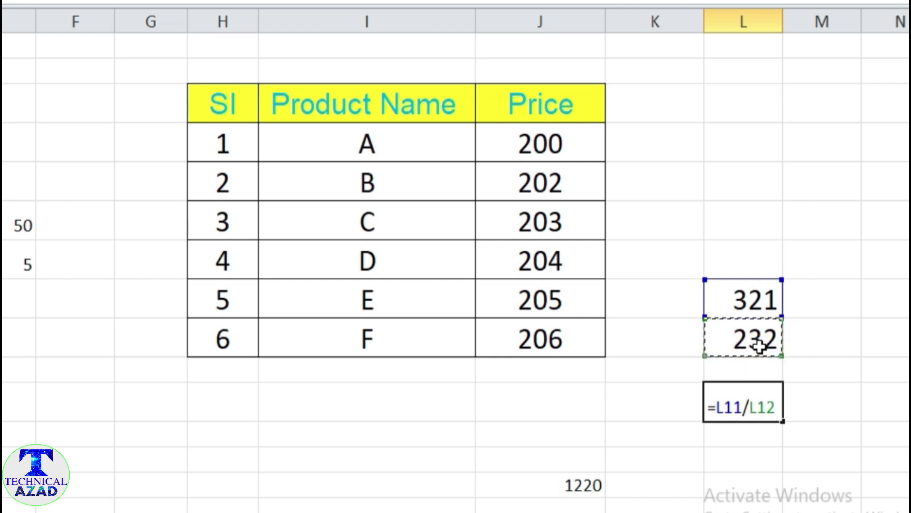
pyautogui.press('Return')
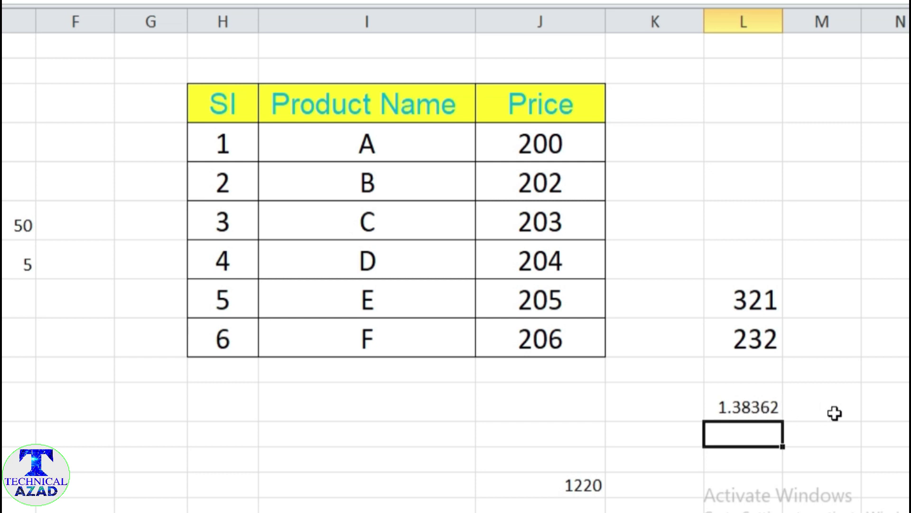
pyautogui.hotkey('ctrl', 'z')
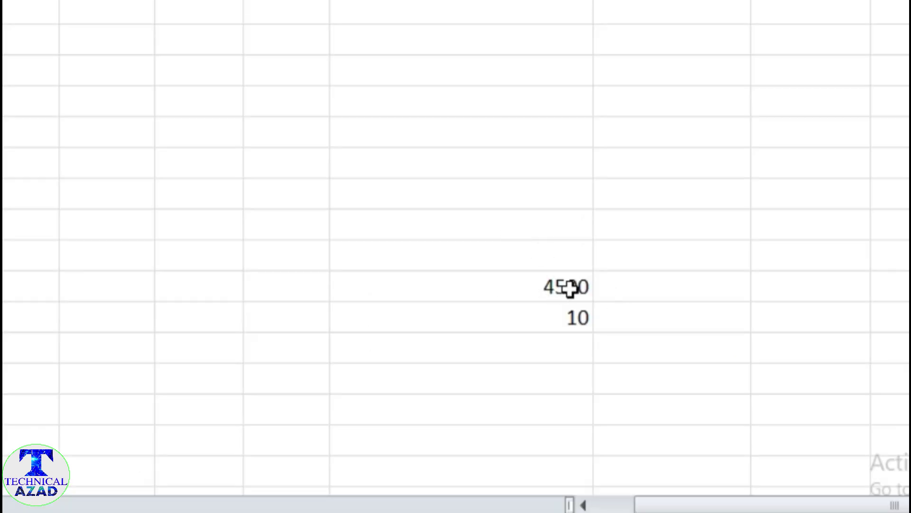
# Calculate 10 percent of the 4500 in I28 in cell I31 with the formula =I28*I29%, and clear the result
pyautogui.click(479, 380)
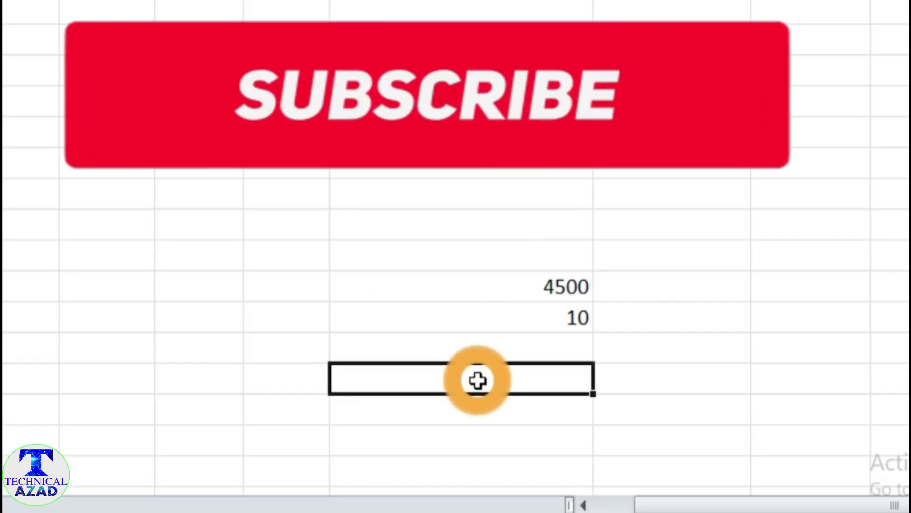
pyautogui.write('=')
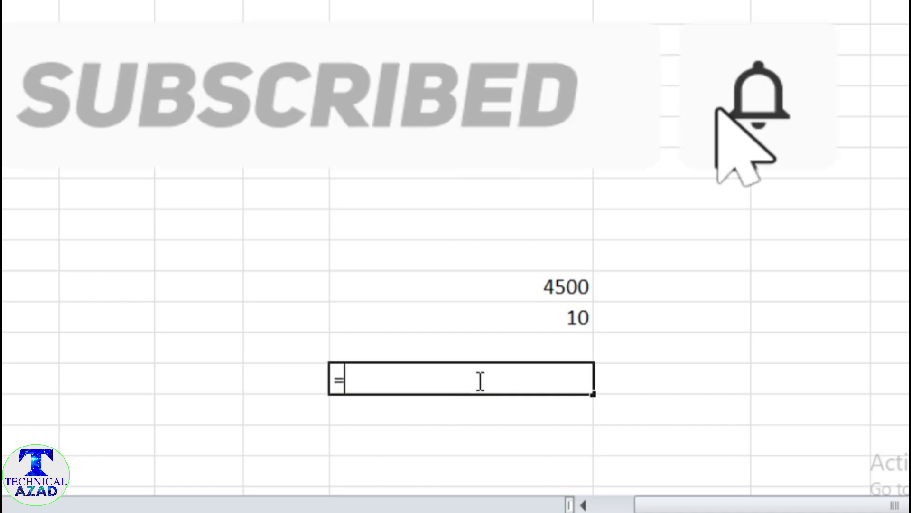
pyautogui.click(562, 287)
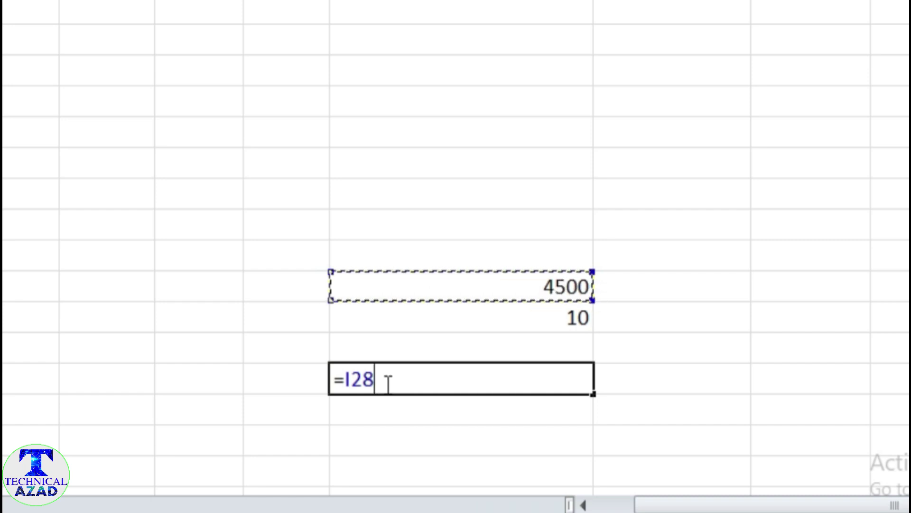
pyautogui.write('*')
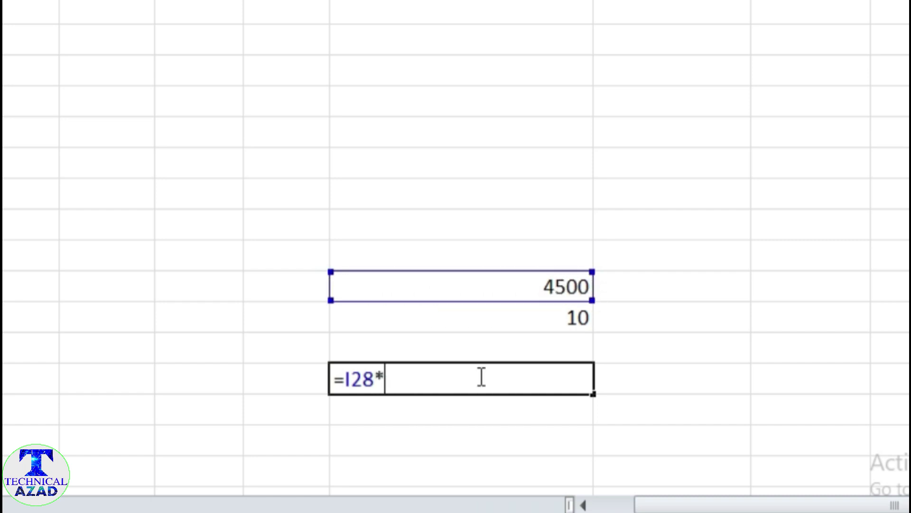
pyautogui.click(577, 320)
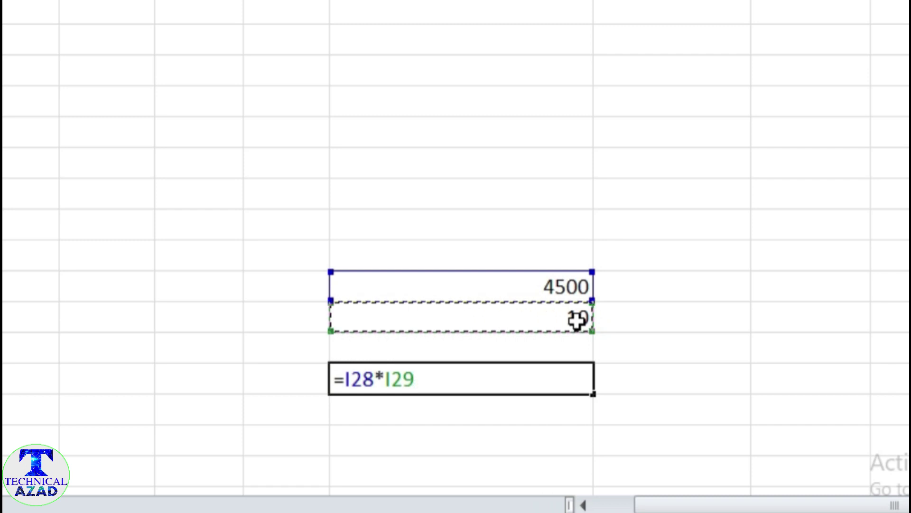
pyautogui.press('Return')
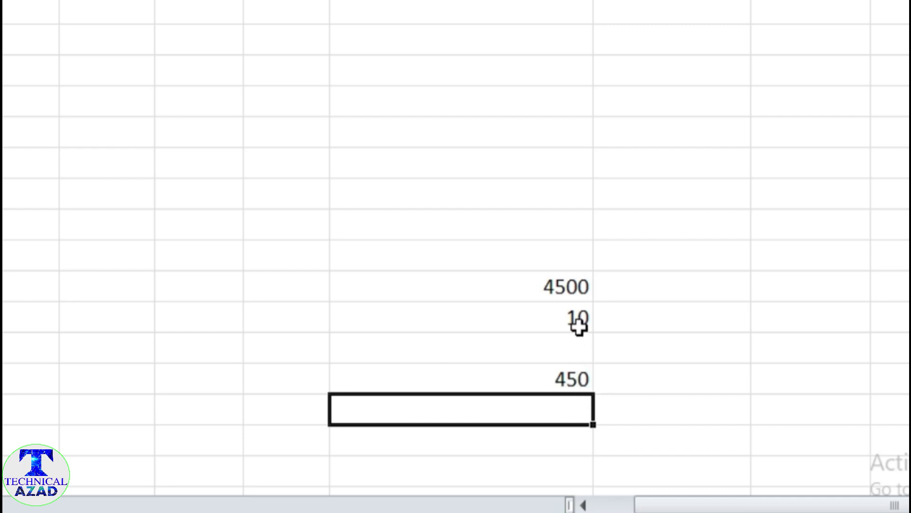
pyautogui.click(564, 379)
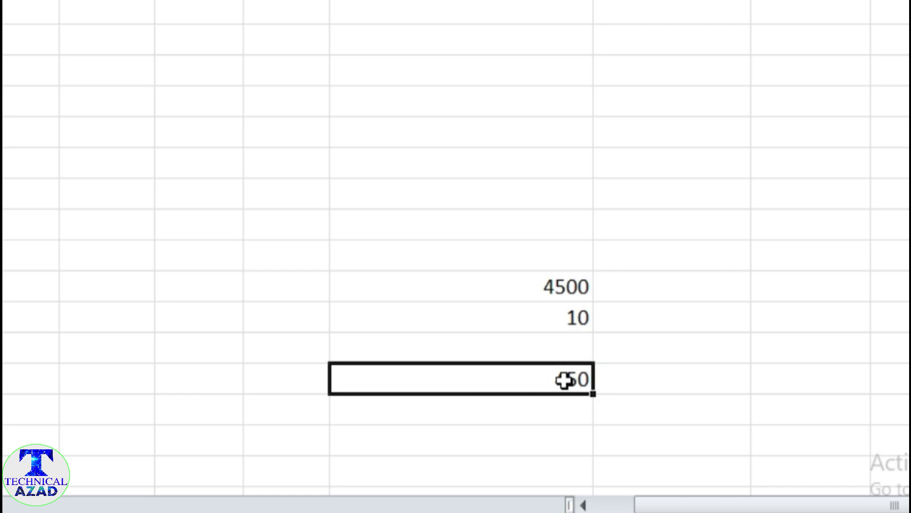
pyautogui.press('Delete')
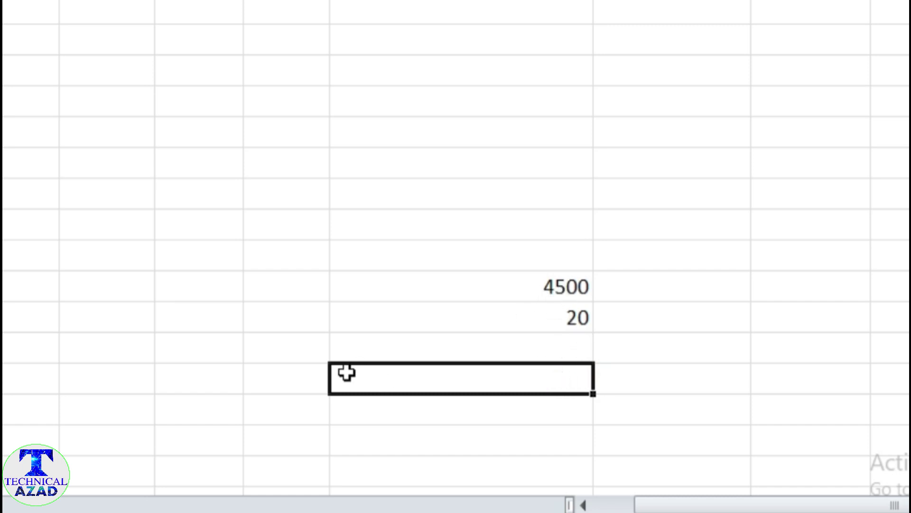
# Calculate 20 percent of the 4500 in I28 in cell I31 with the formula =I28*I29%
pyautogui.write('=')
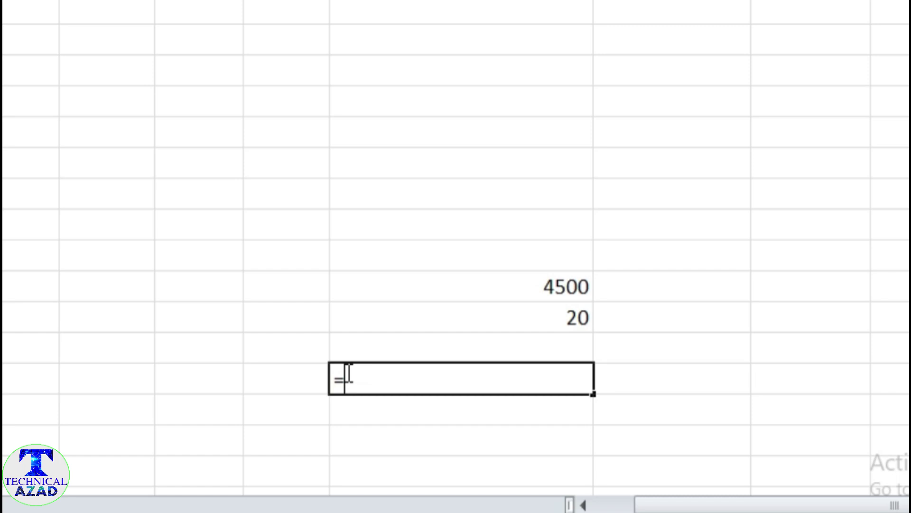
pyautogui.click(562, 287)
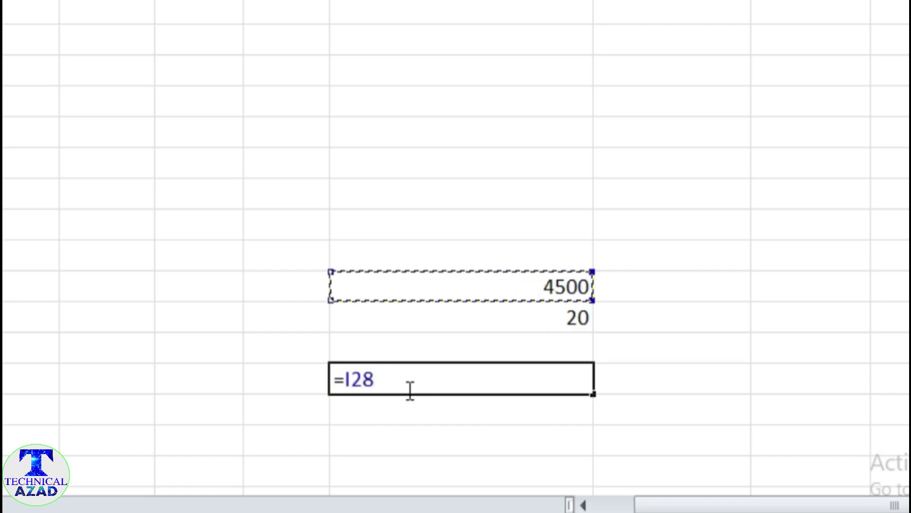
pyautogui.write('*')
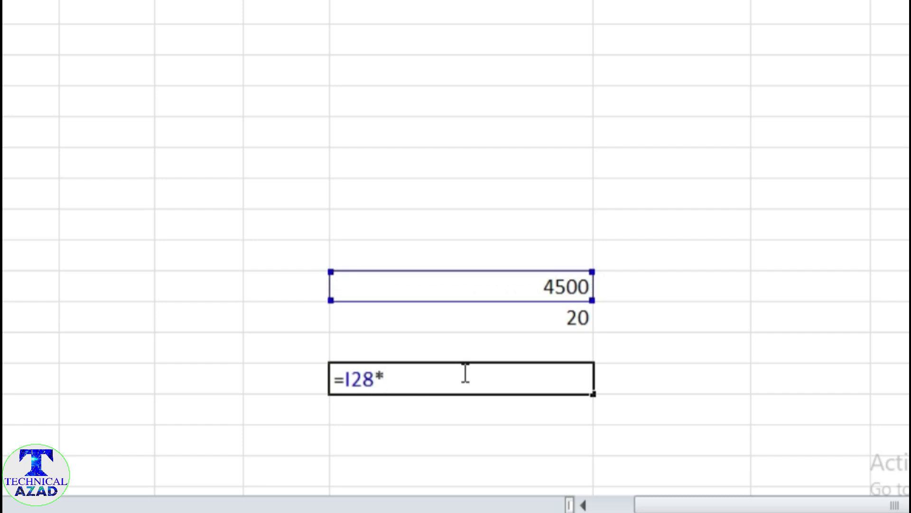
pyautogui.click(576, 317)
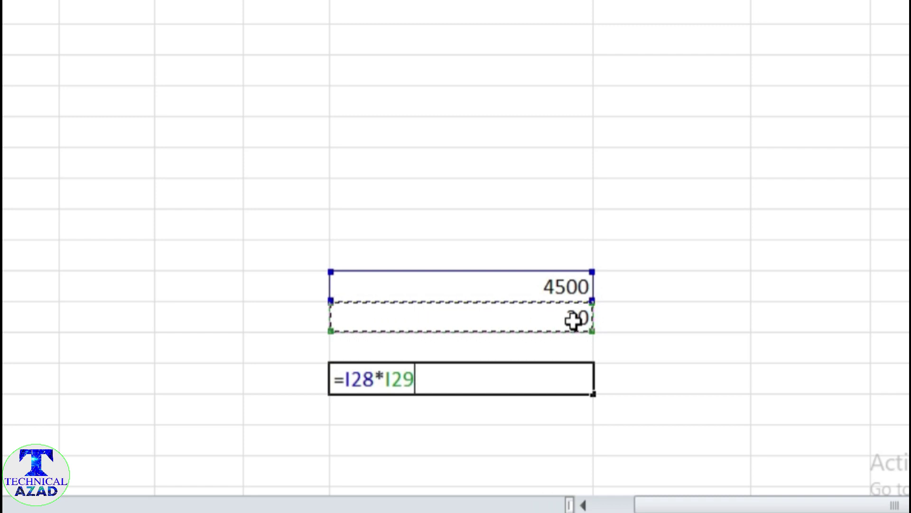
pyautogui.write('%')
pyautogui.press('Return')
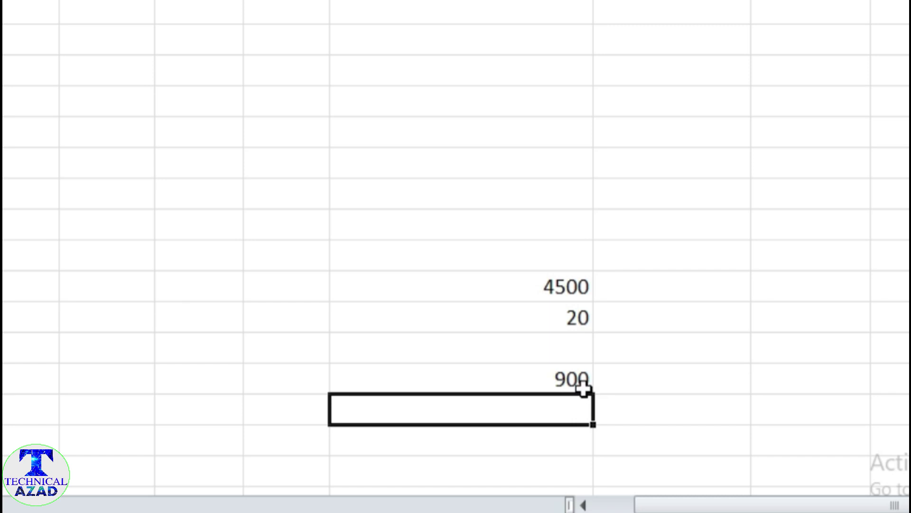
# Average the prices in cell J14 with the formula =average(J7:J12), and clear the result
pyautogui.click(625, 364)
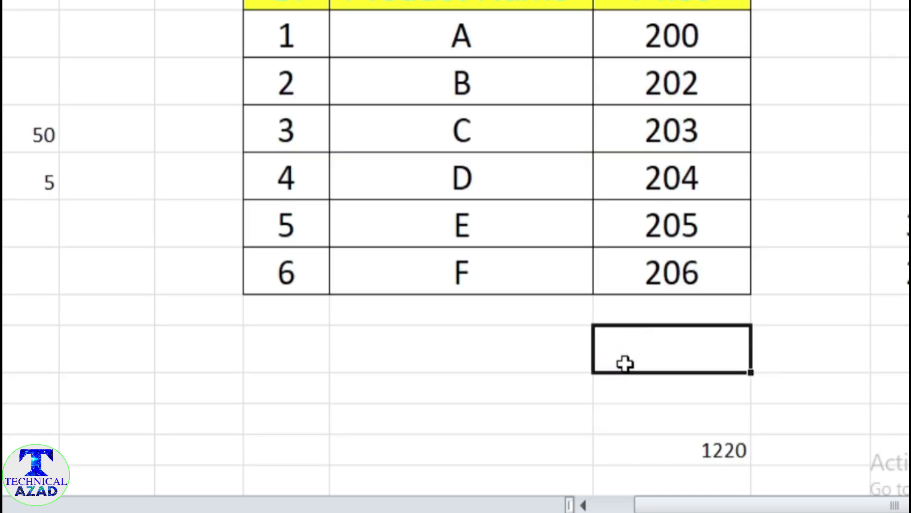
pyautogui.write('=a')
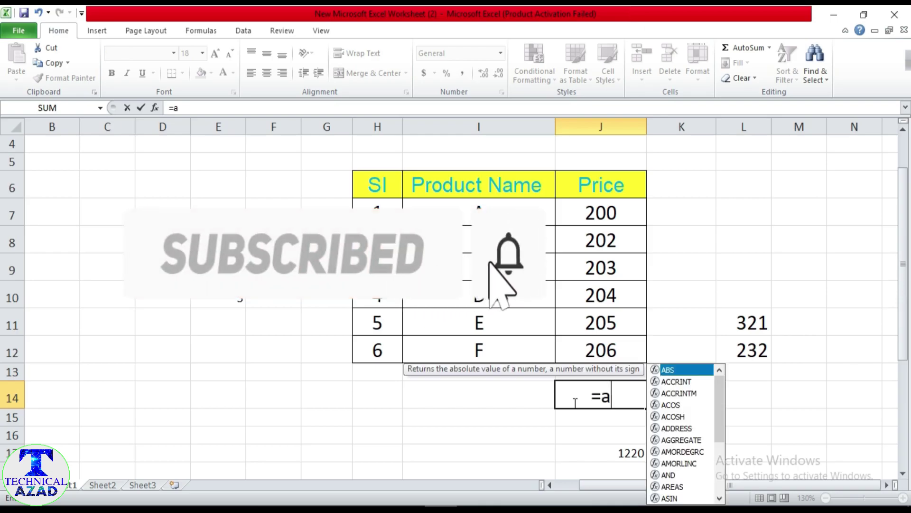
pyautogui.write('verag')
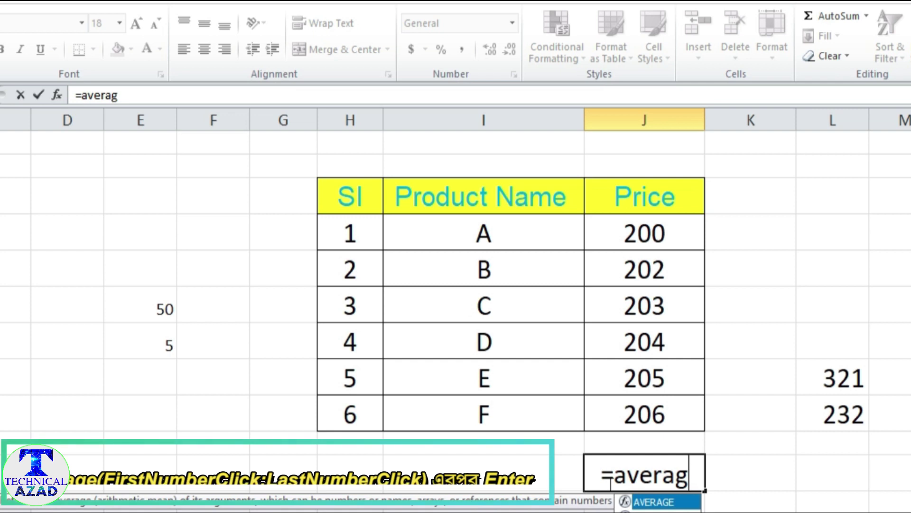
pyautogui.write('e')
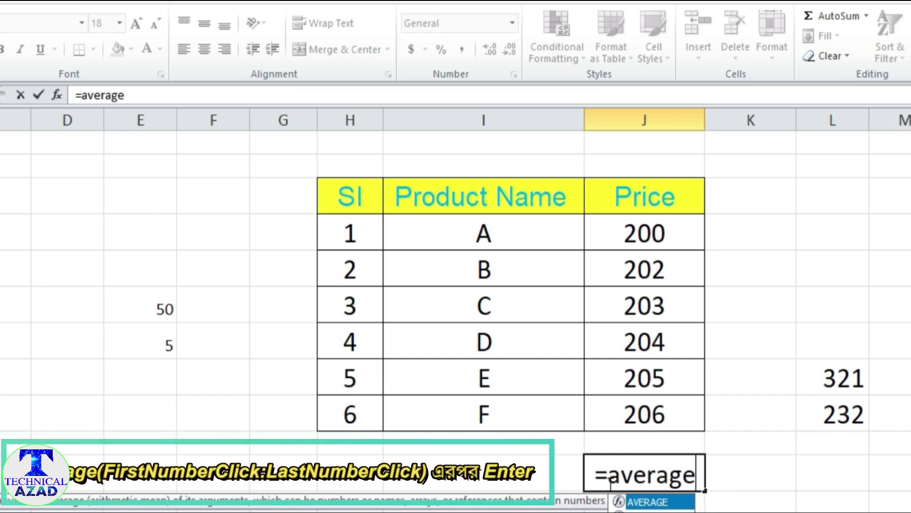
pyautogui.write('(')
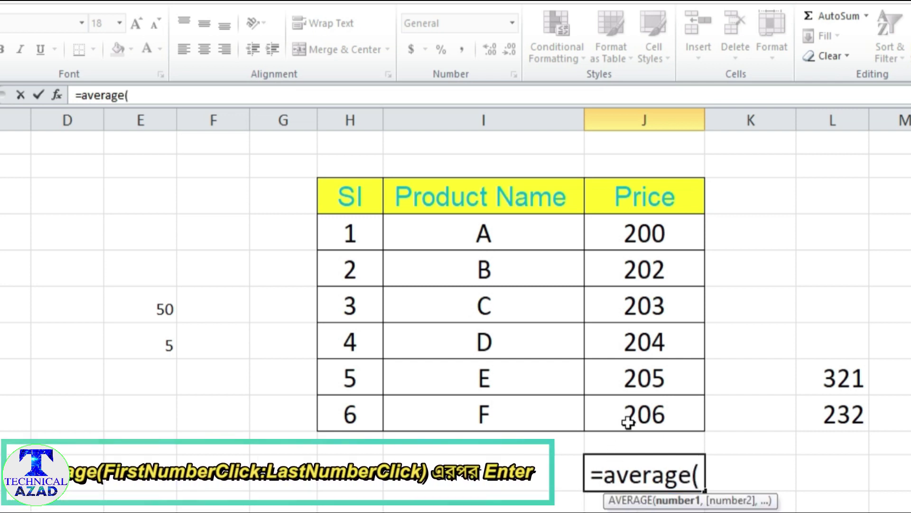
pyautogui.click(645, 234)
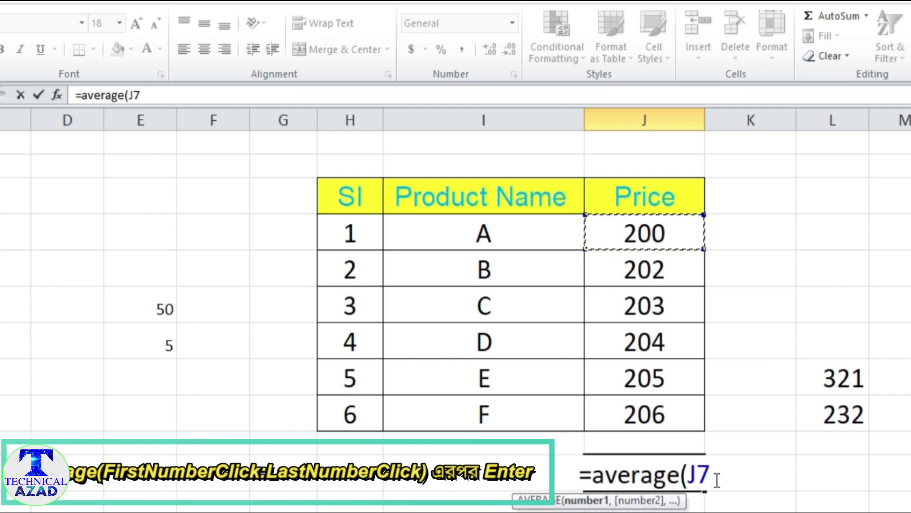
pyautogui.write(':')
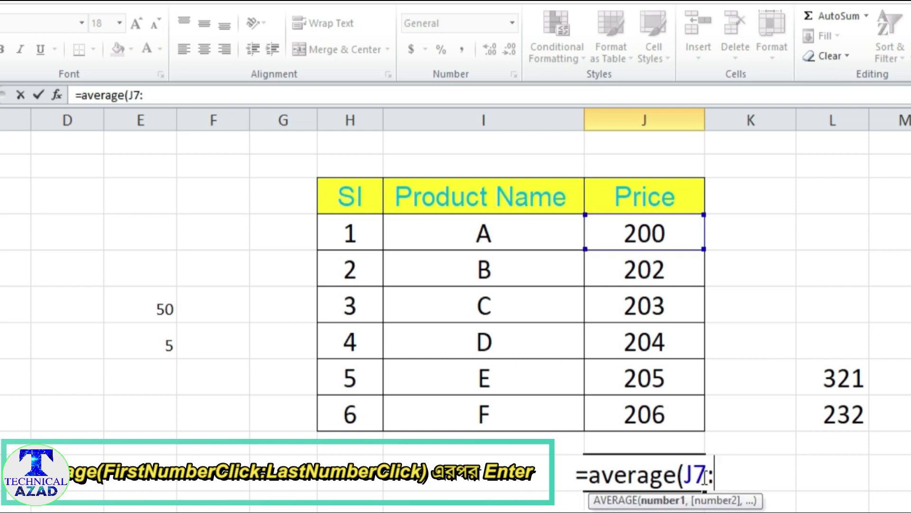
pyautogui.click(645, 420)
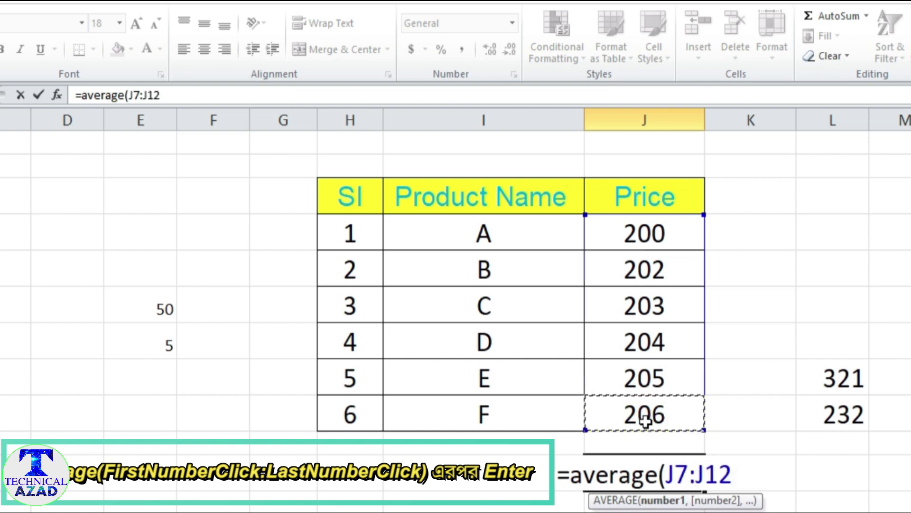
pyautogui.write(')')
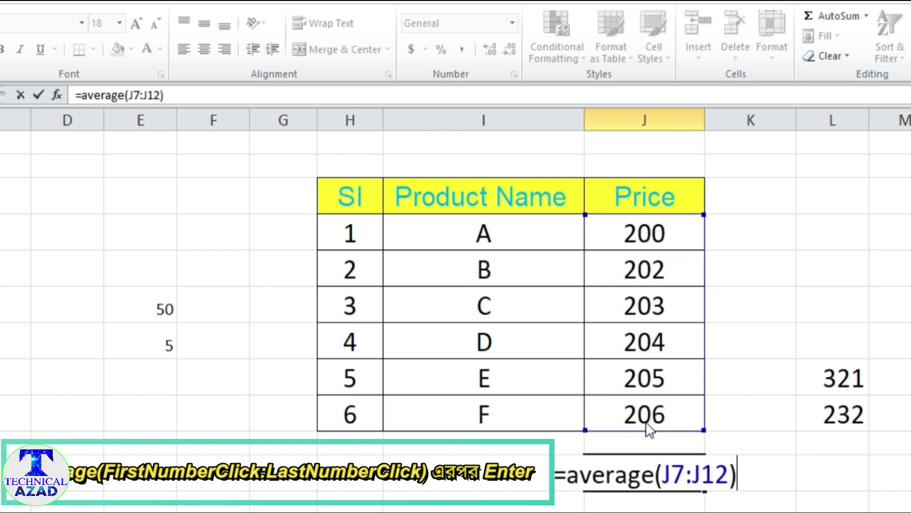
pyautogui.press('Return')
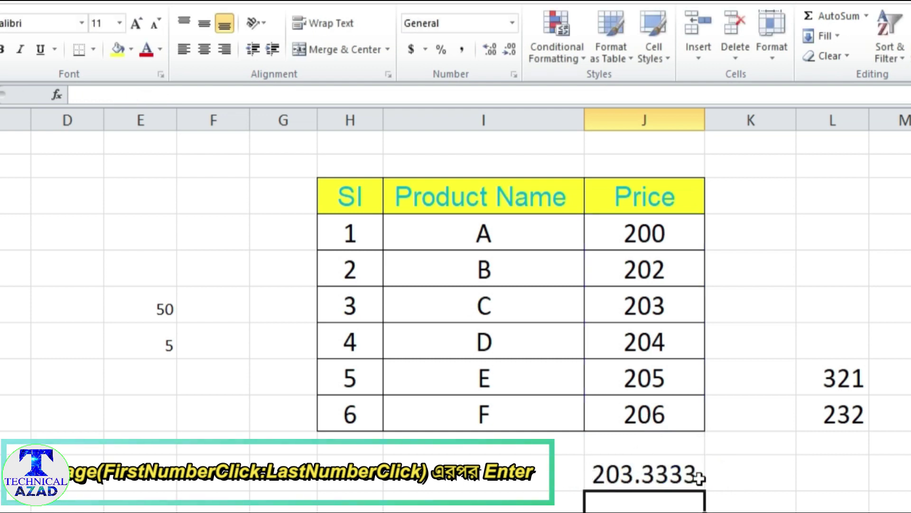
pyautogui.click(649, 475)
pyautogui.press('Delete')
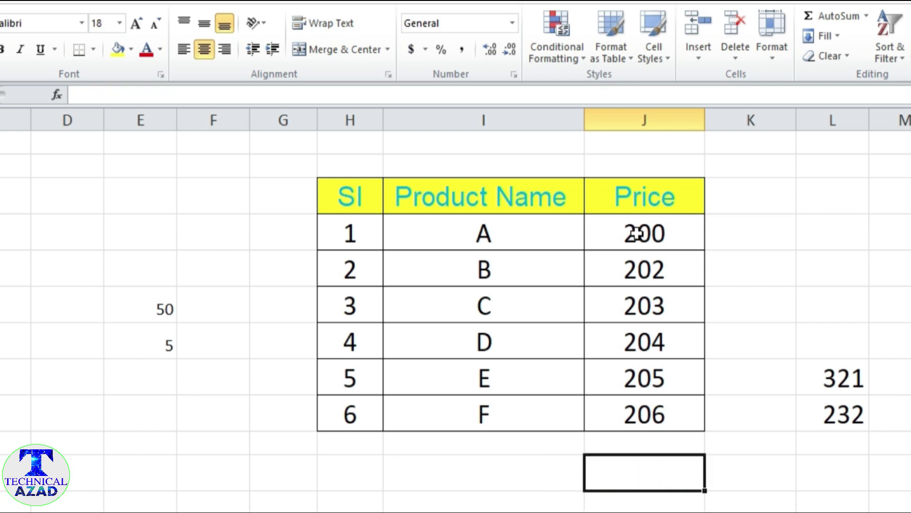
# Insert the automatic Average of the prices in J7:J12 into cell J13, and undo the entry
pyautogui.moveTo(636, 233); pyautogui.dragTo(639, 437)
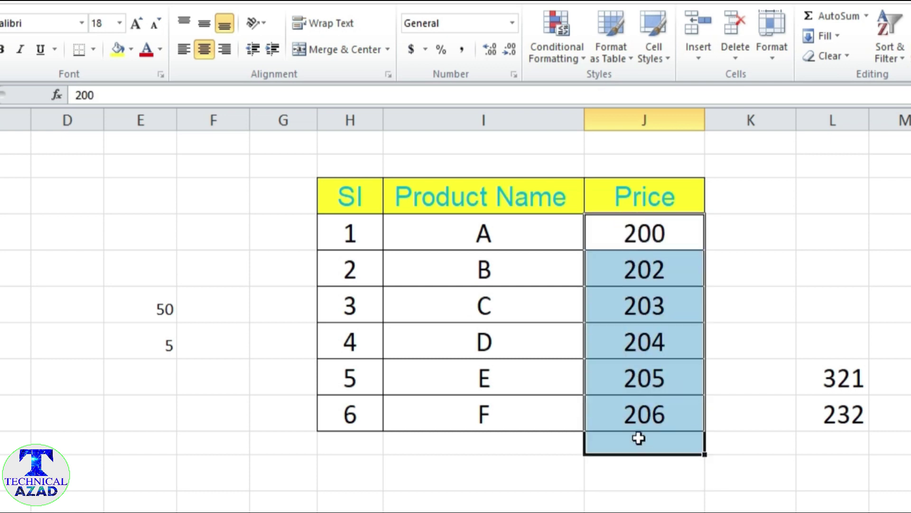
pyautogui.click(866, 16)
pyautogui.click(853, 59)
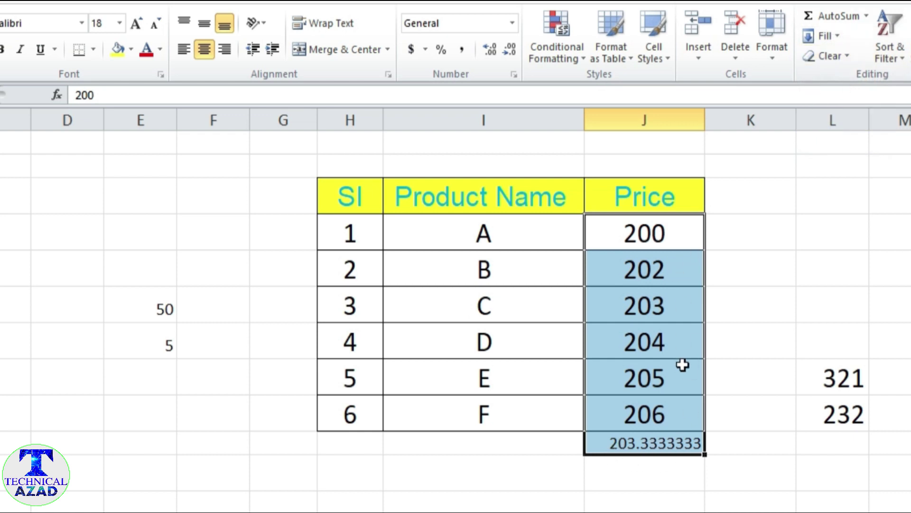
pyautogui.hotkey('ctrl', 'z')
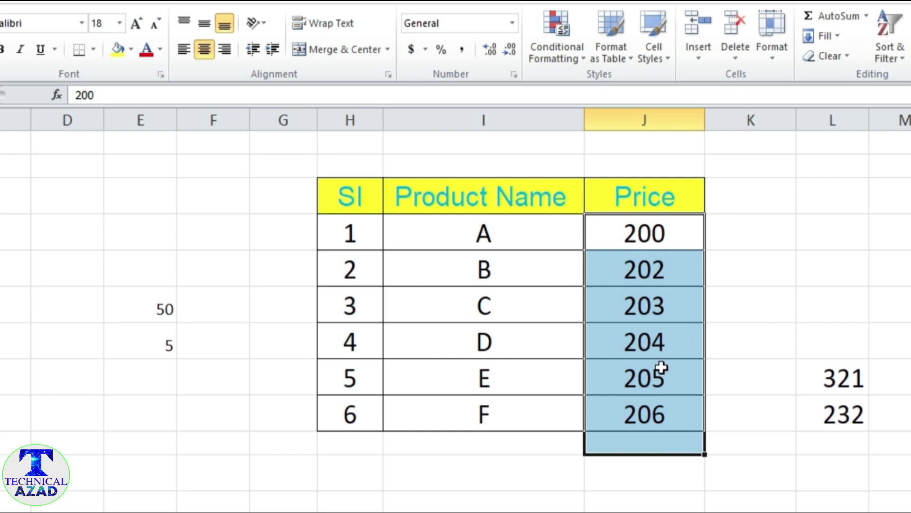
pyautogui.click(665, 481)
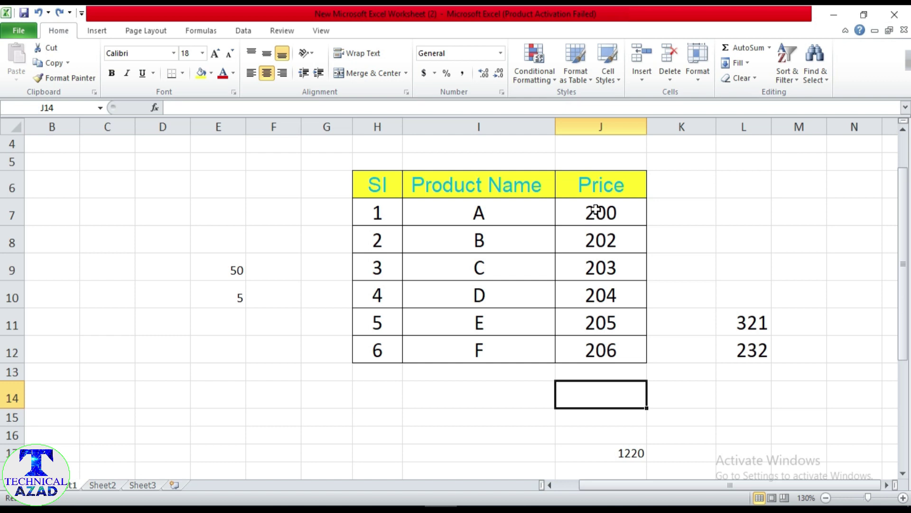
# Insert the automatic Count Numbers result for the prices in J7:J12 into cell J13, and undo the entry
pyautogui.moveTo(599, 213); pyautogui.dragTo(600, 368)
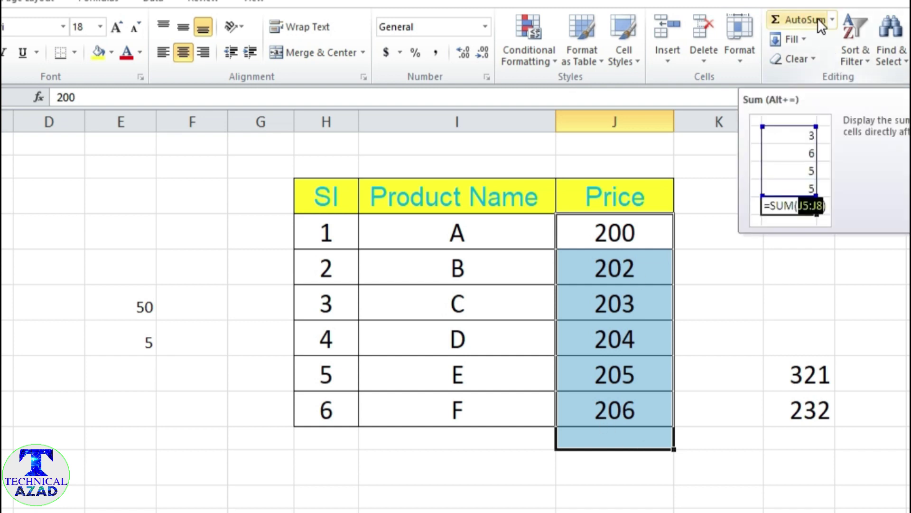
pyautogui.click(833, 19)
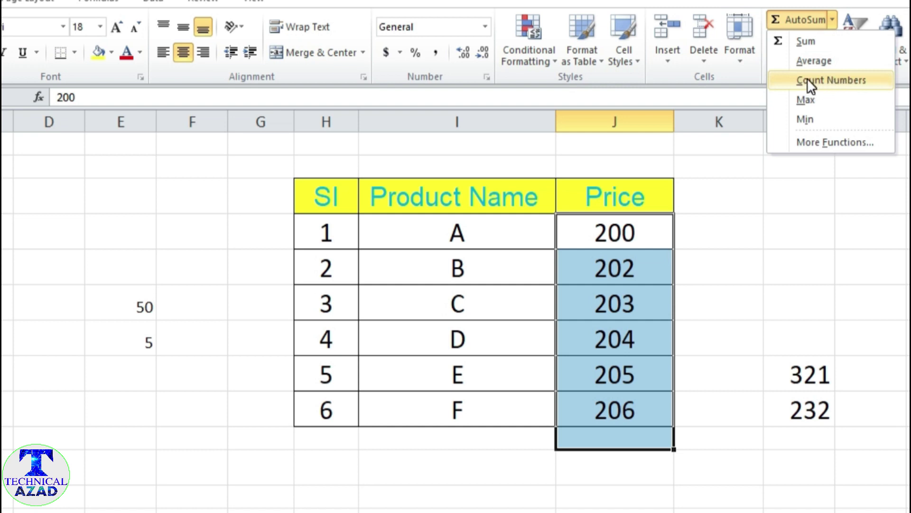
pyautogui.click(834, 77)
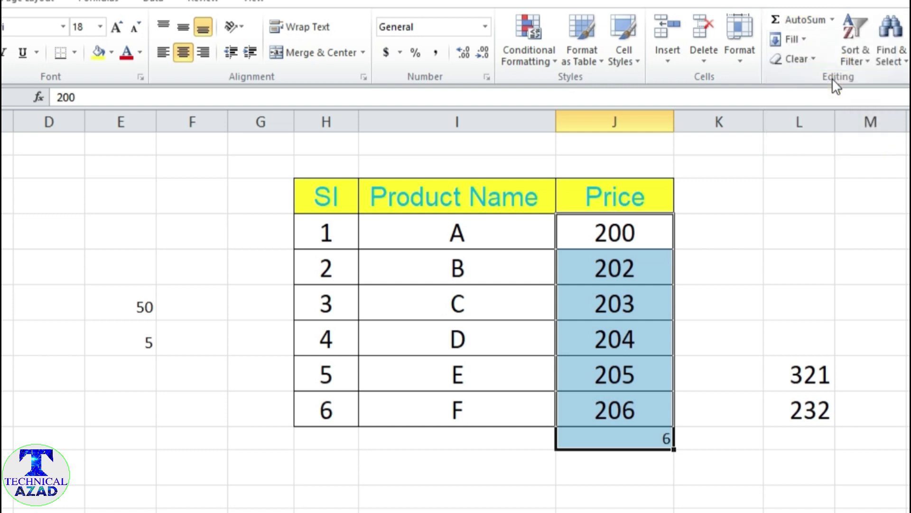
pyautogui.click(643, 471)
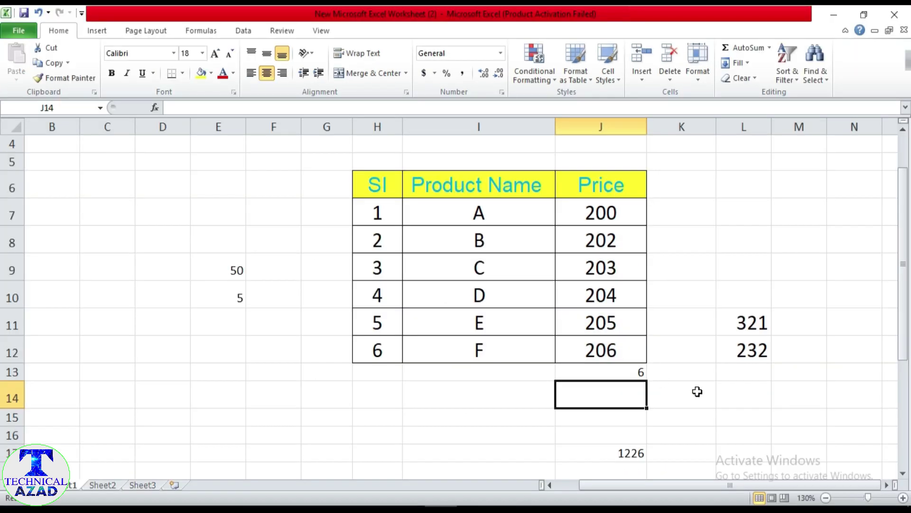
pyautogui.hotkey('ctrl', 'z')
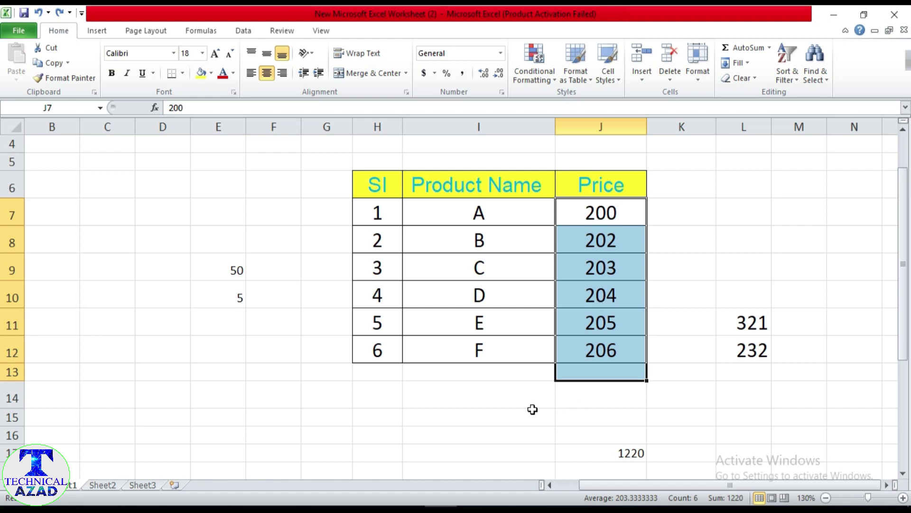
# Count the prices in cell J14 with the formula =count(J7:J12), and clear the result
pyautogui.click(574, 402)
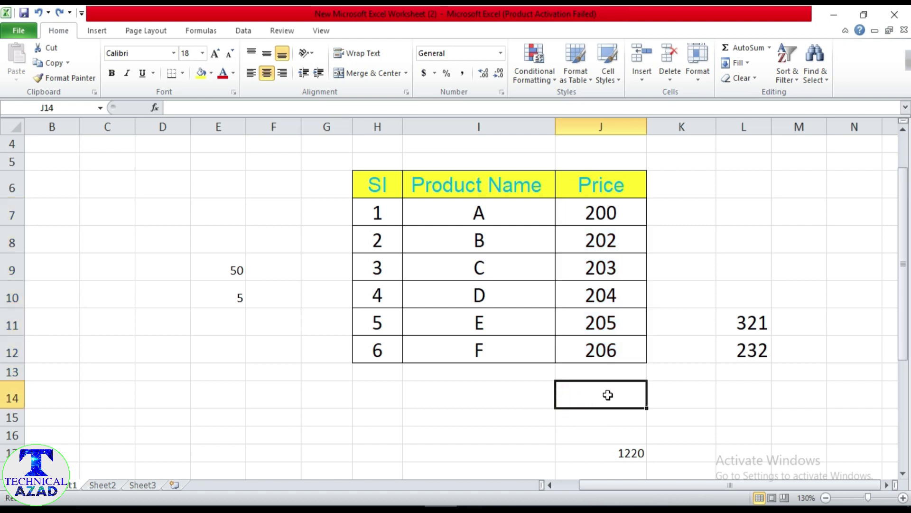
pyautogui.write('=')
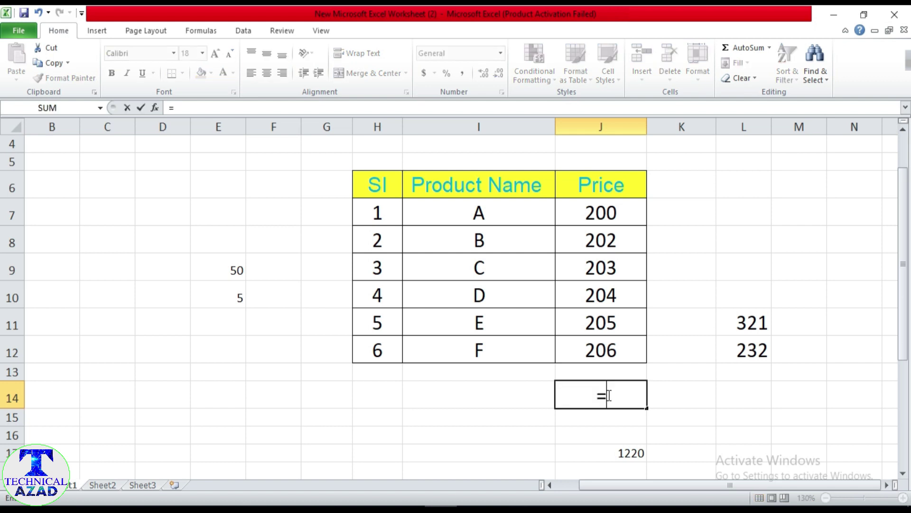
pyautogui.write('cou')
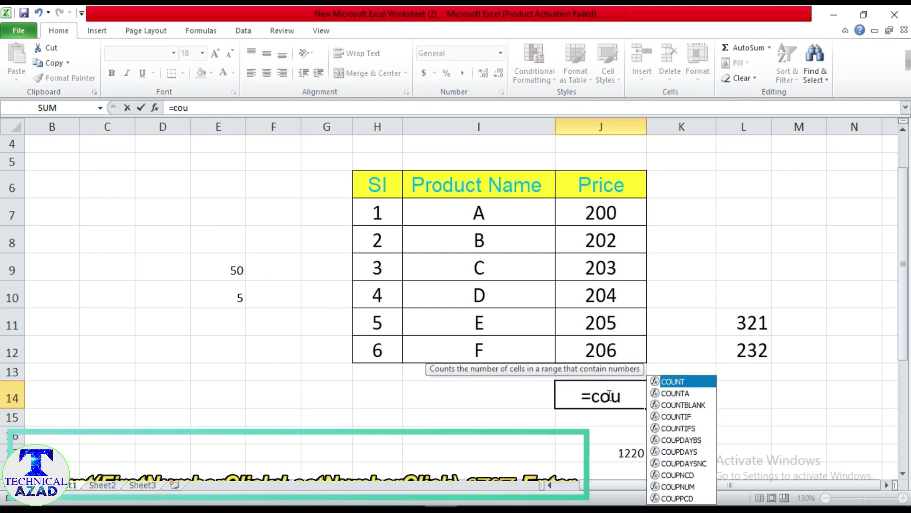
pyautogui.write('nt')
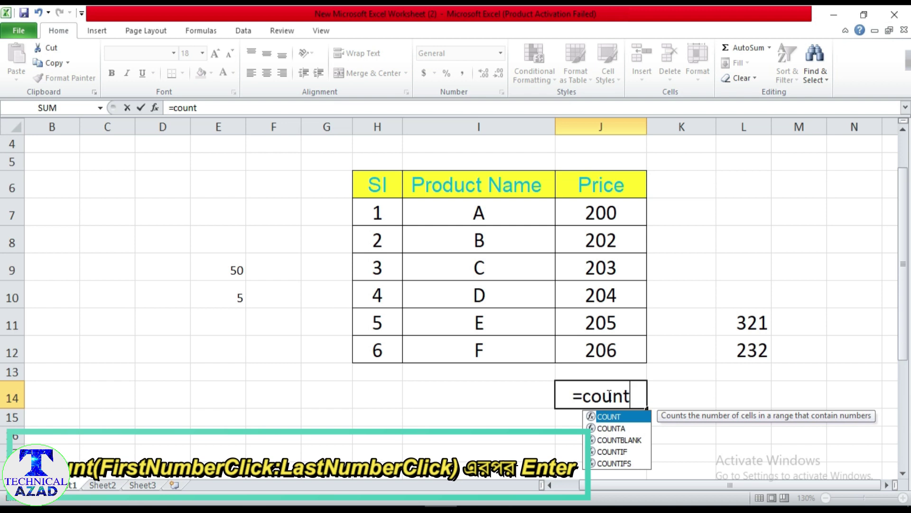
pyautogui.write('(')
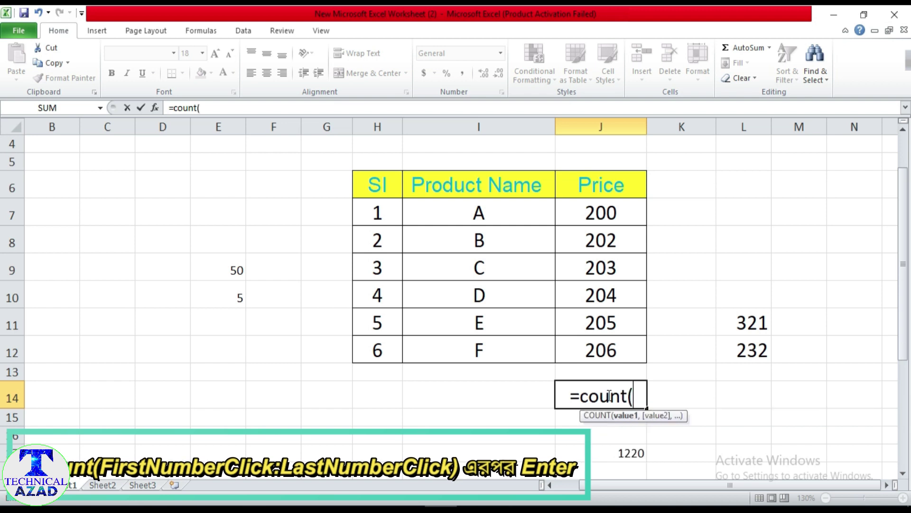
pyautogui.click(601, 215)
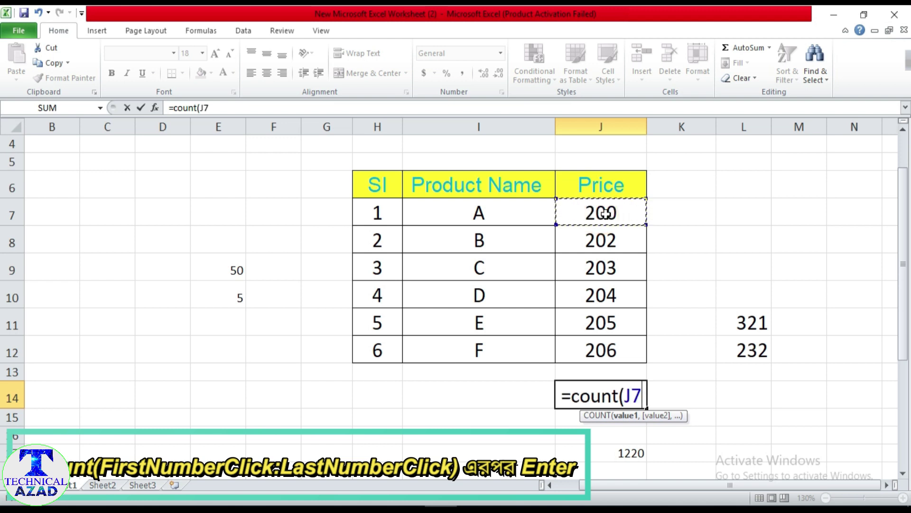
pyautogui.write(':')
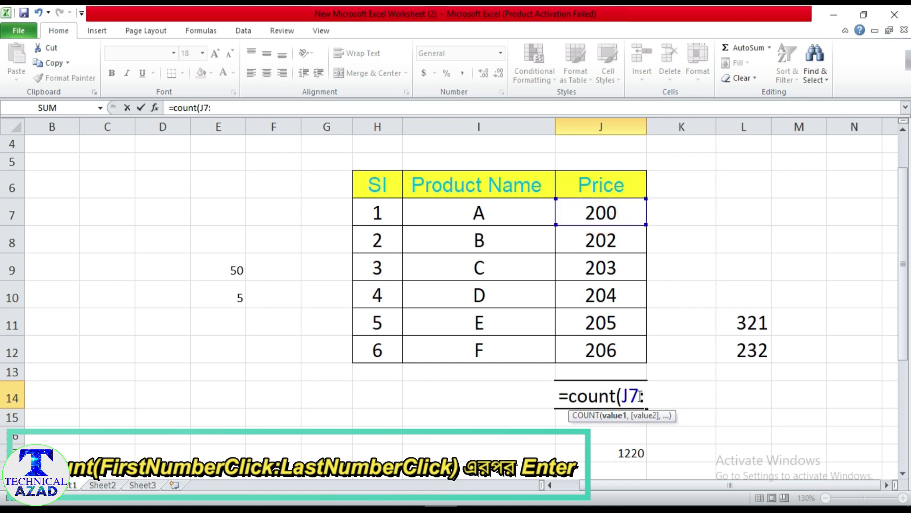
pyautogui.click(610, 353)
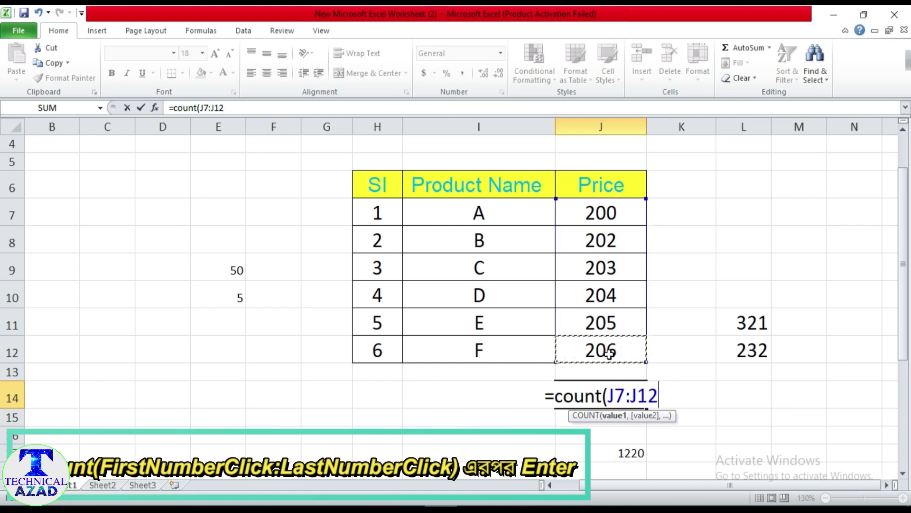
pyautogui.write(')')
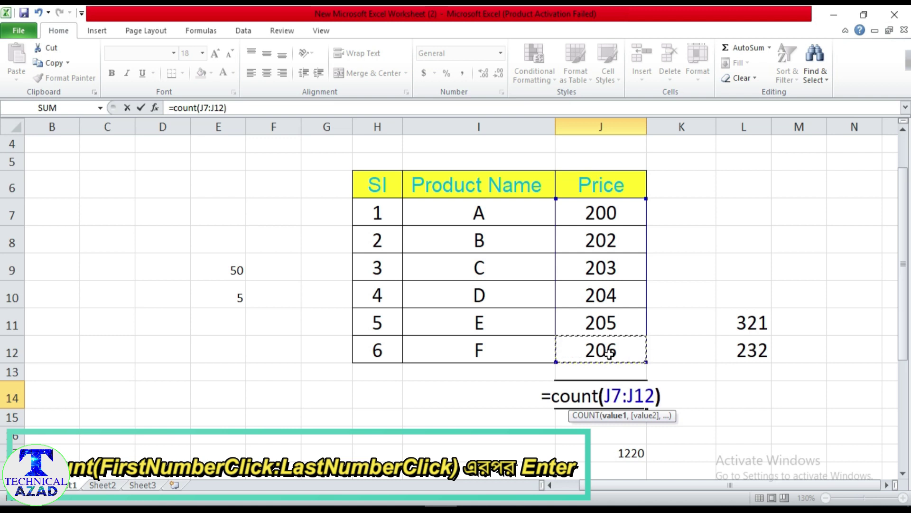
pyautogui.press('Return')
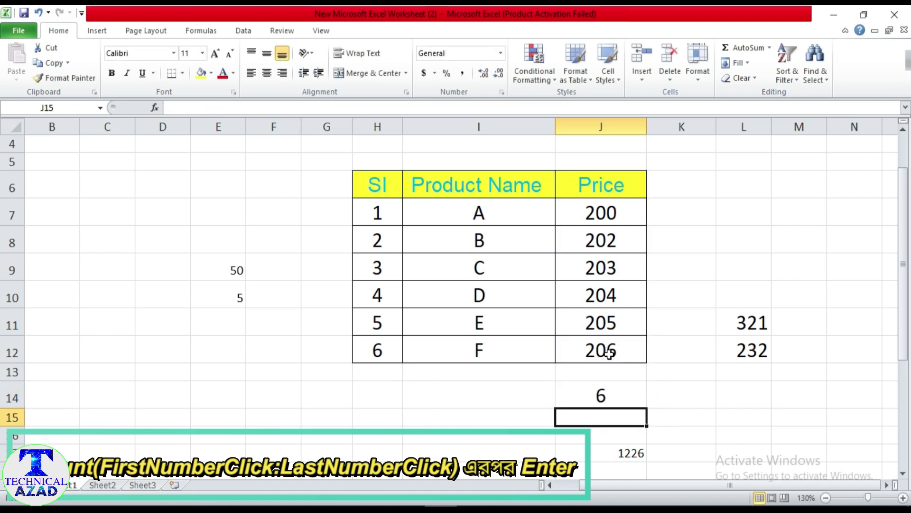
pyautogui.click(603, 395)
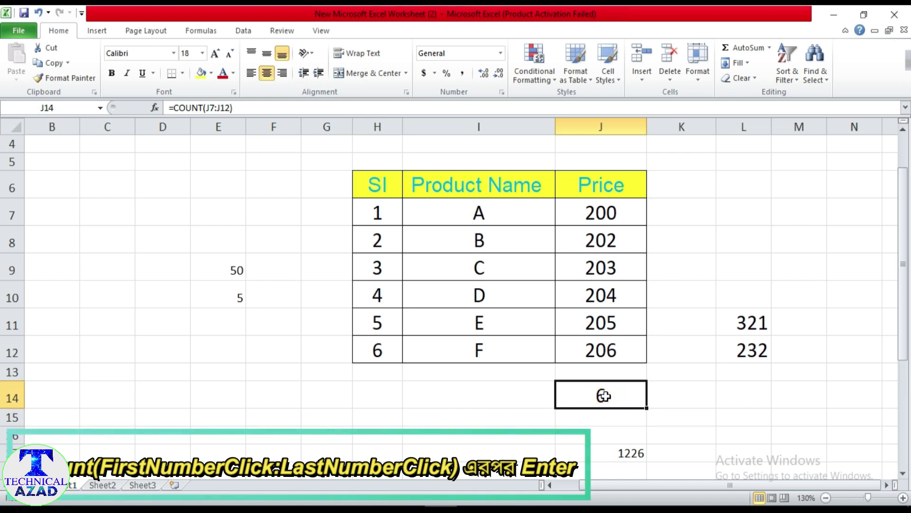
pyautogui.press('Delete')
# Insert the automatic Max of the prices in J7:J12 into cell J13 directly below the Price column
pyautogui.moveTo(601, 215); pyautogui.dragTo(603, 380)
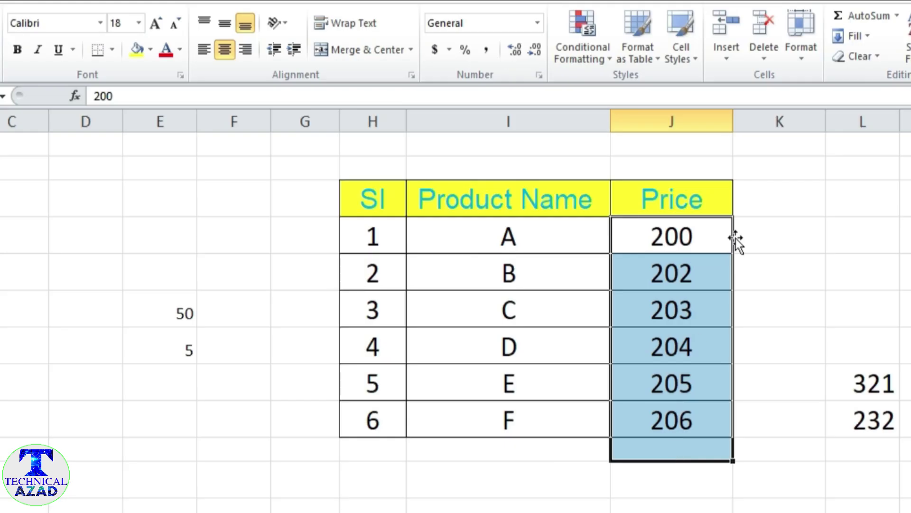
pyautogui.click(897, 16)
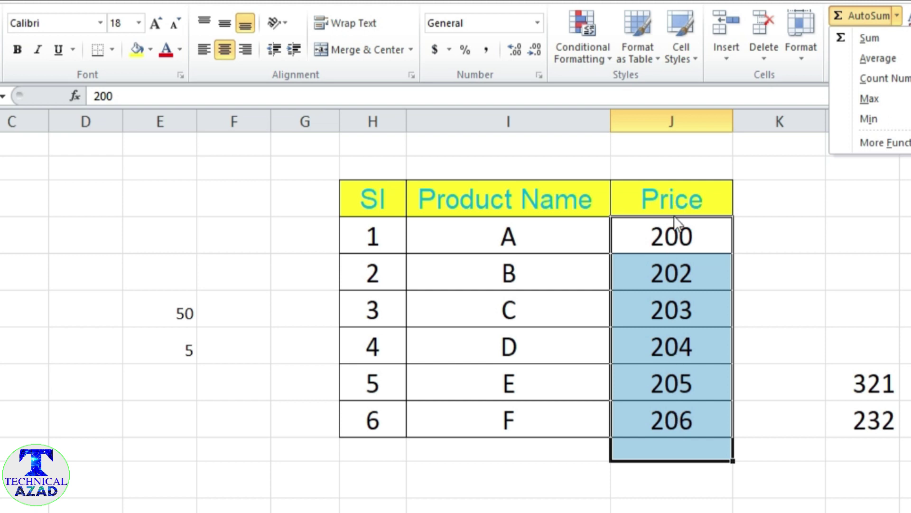
pyautogui.click(866, 101)
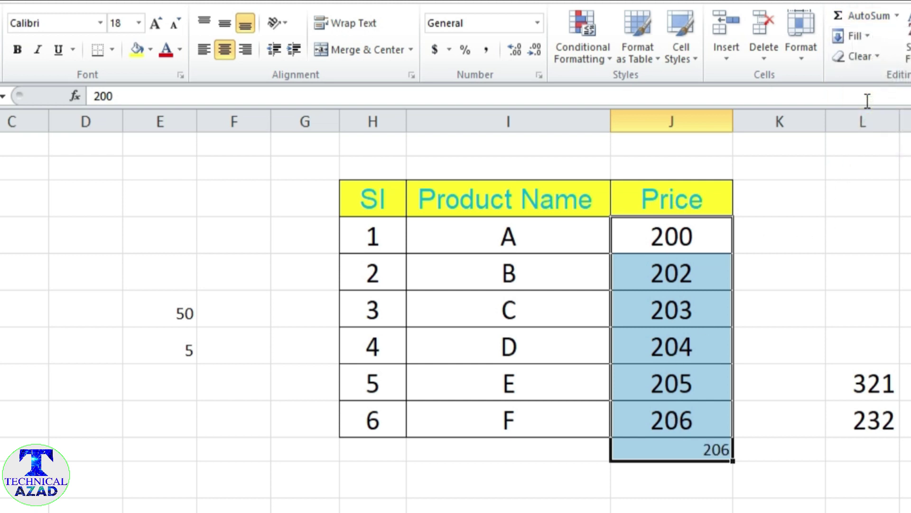
pyautogui.click(679, 488)
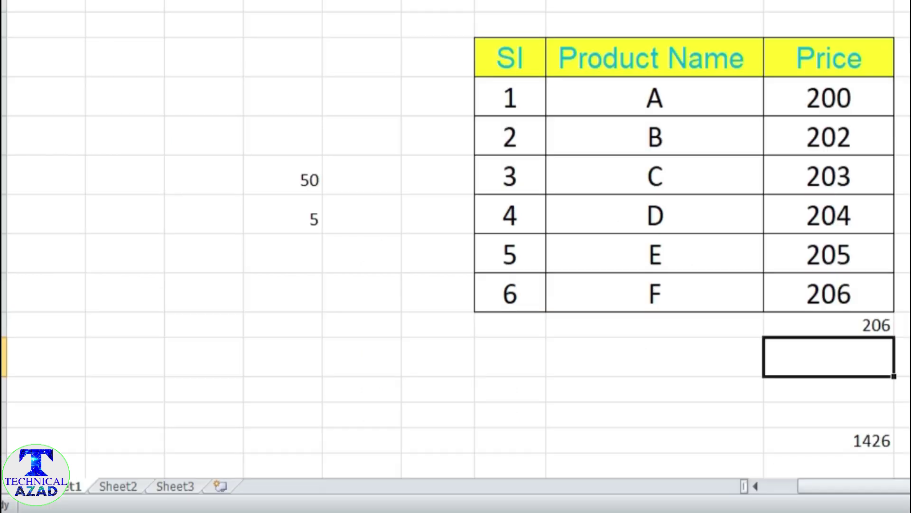
# Replace the automatic Max entry in J13 with the formula =max(J7:J12) in cell J14, and clear the formula's result
pyautogui.hotkey('ctrl', 'z')
pyautogui.click(810, 360)
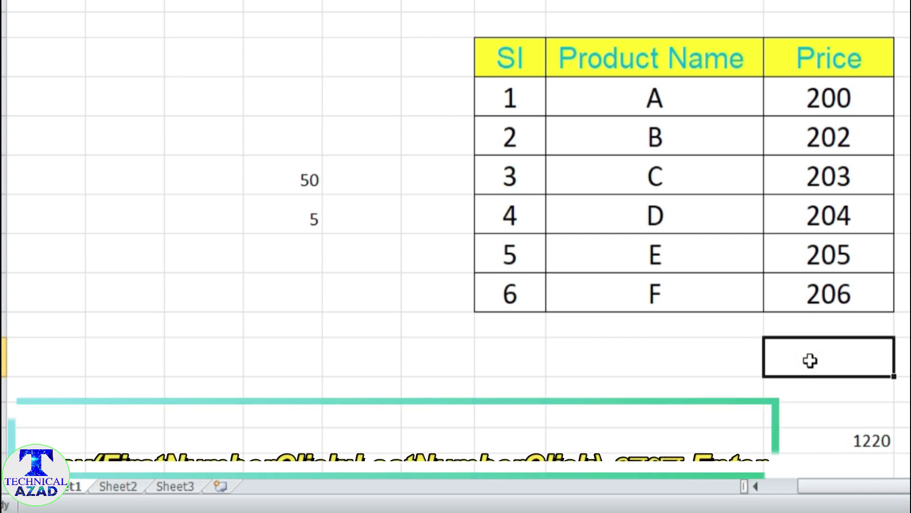
pyautogui.write('=')
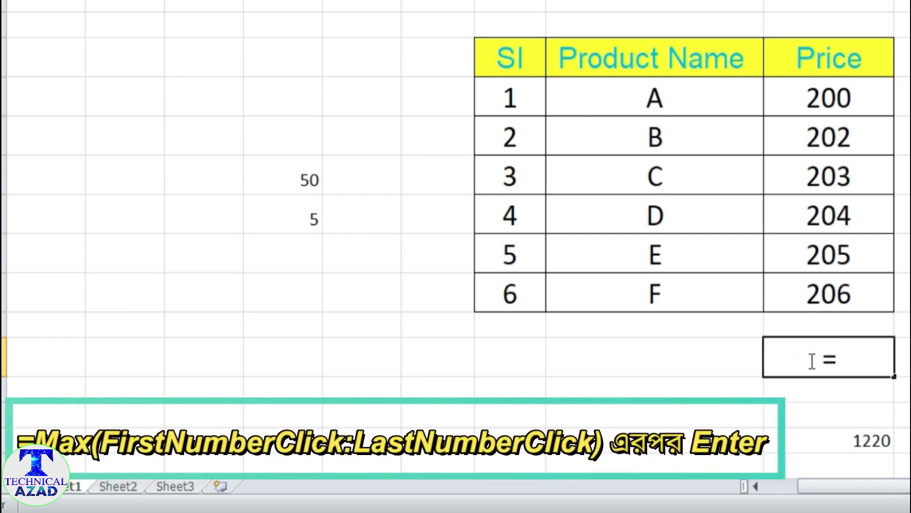
pyautogui.write('max')
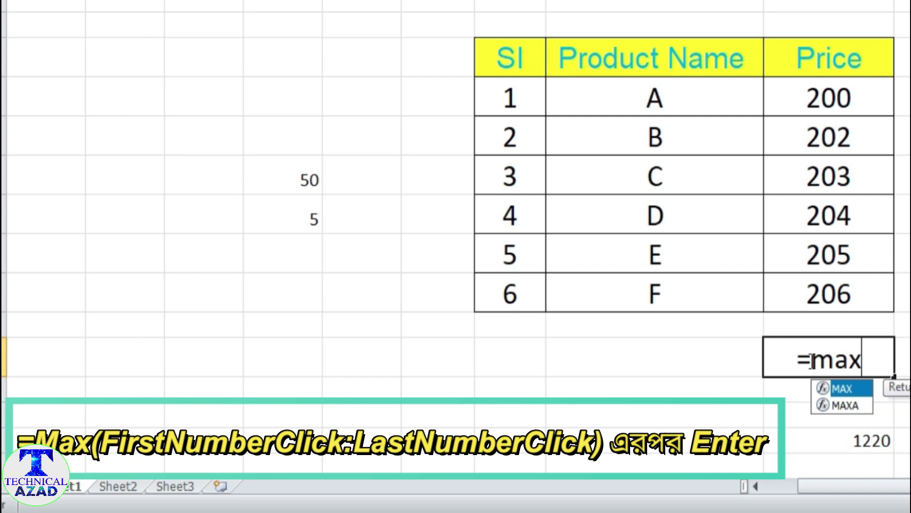
pyautogui.write('(')
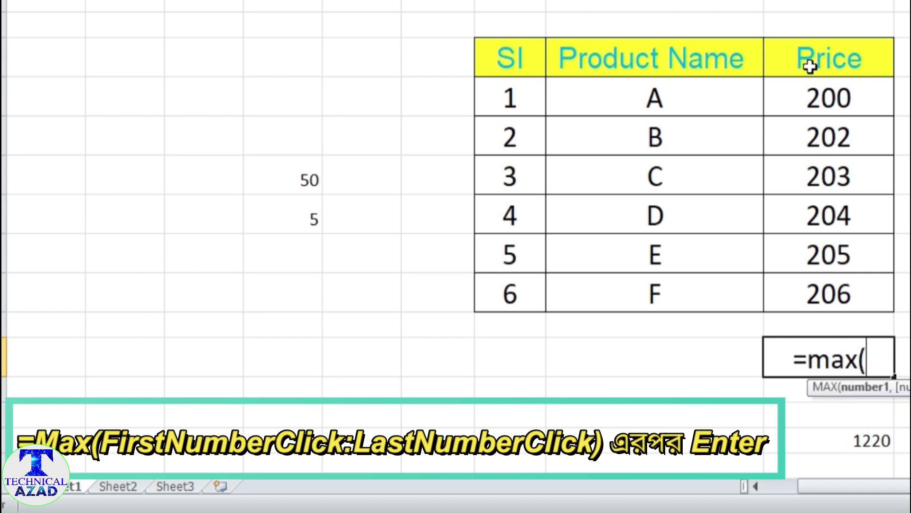
pyautogui.click(828, 98)
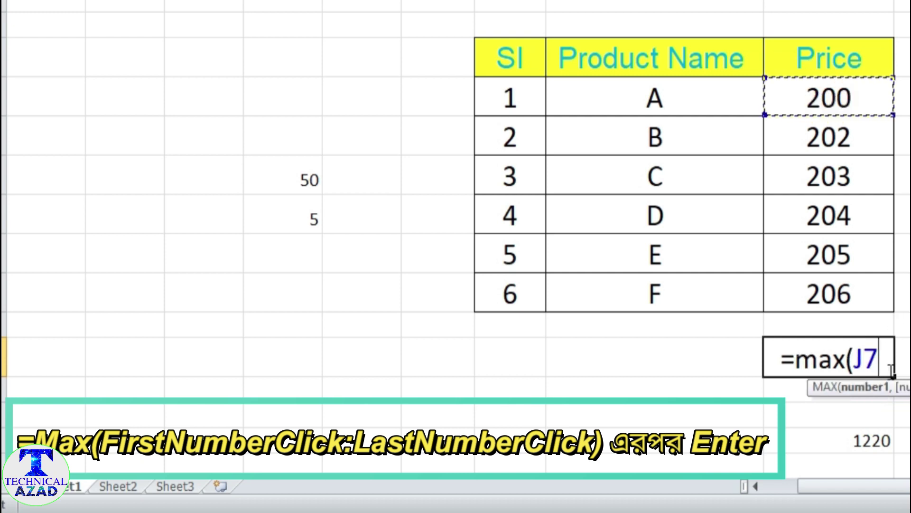
pyautogui.write(':')
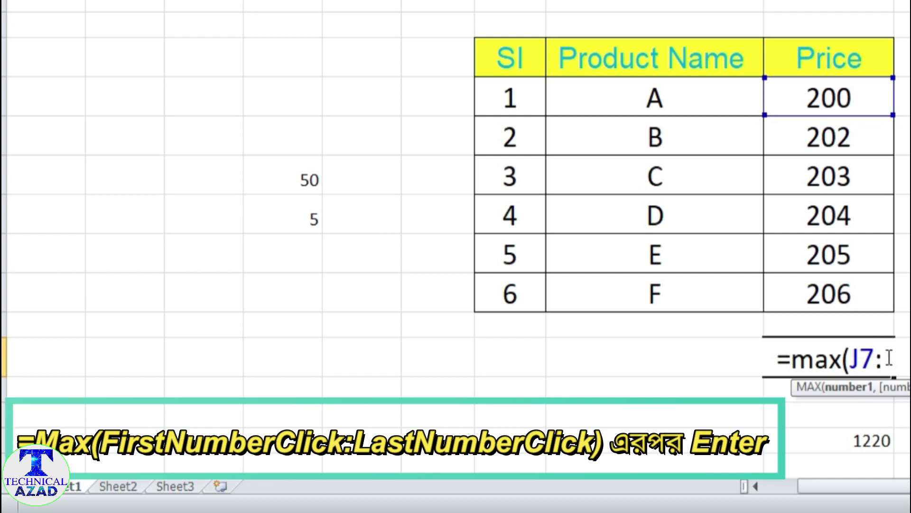
pyautogui.click(824, 300)
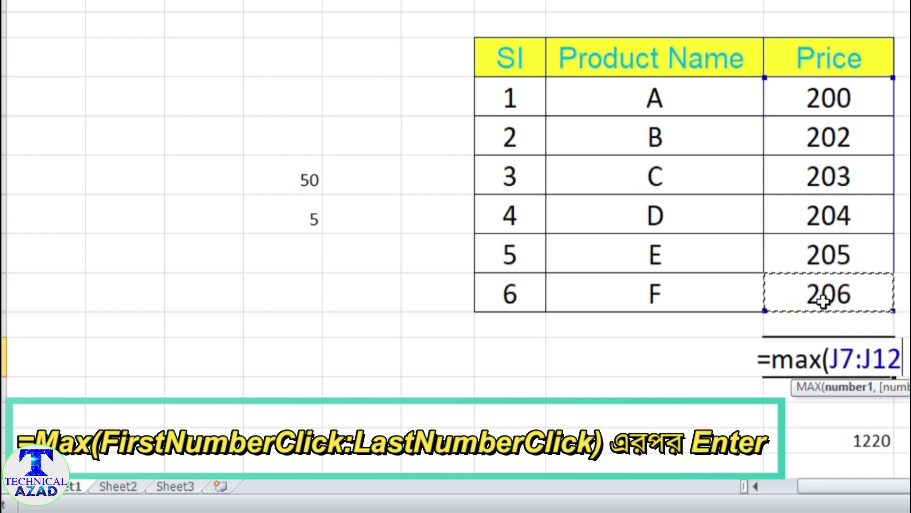
pyautogui.write(')')
pyautogui.press('Return')
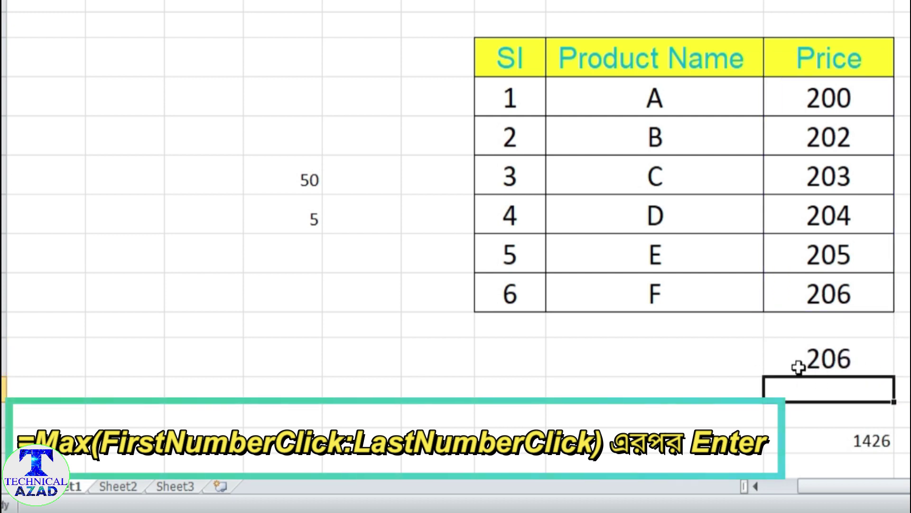
pyautogui.click(835, 360)
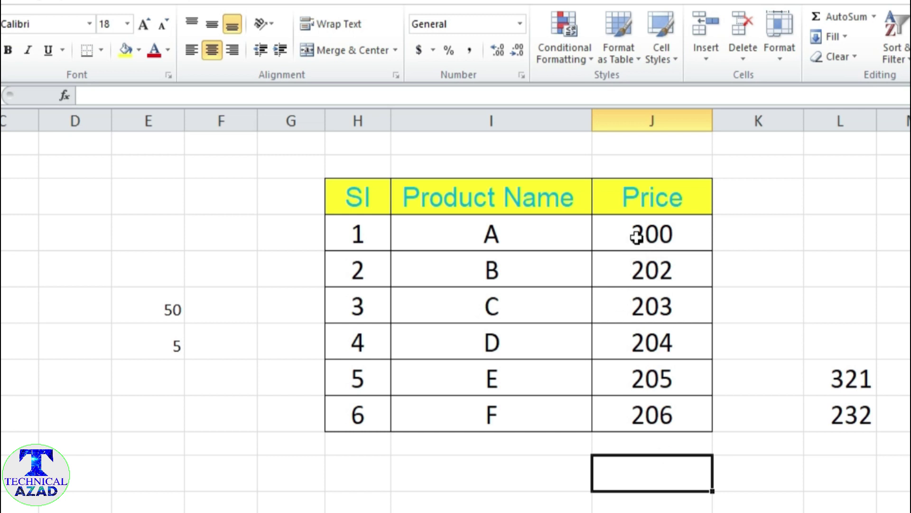
# Insert the automatic Min of the prices in J7:J12 into cell J13, and undo the entry
pyautogui.click(637, 233)
pyautogui.moveTo(636, 233); pyautogui.dragTo(650, 443)
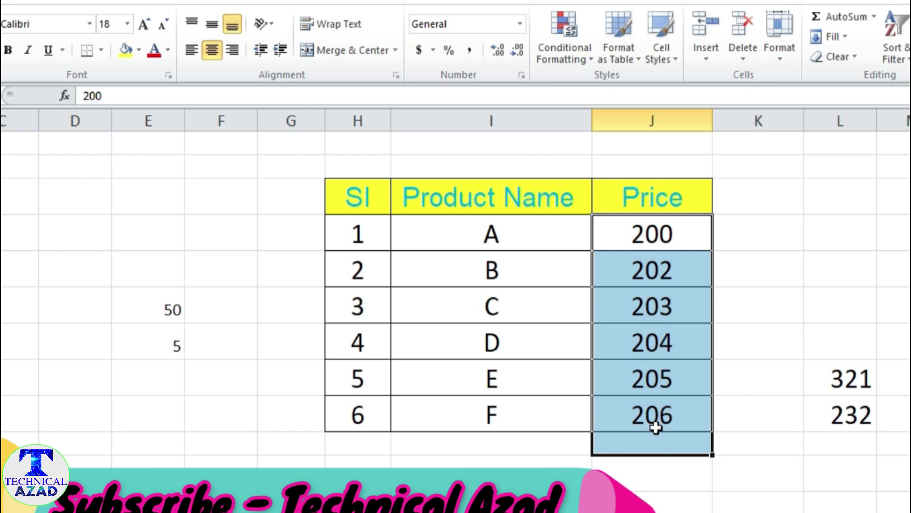
pyautogui.click(873, 16)
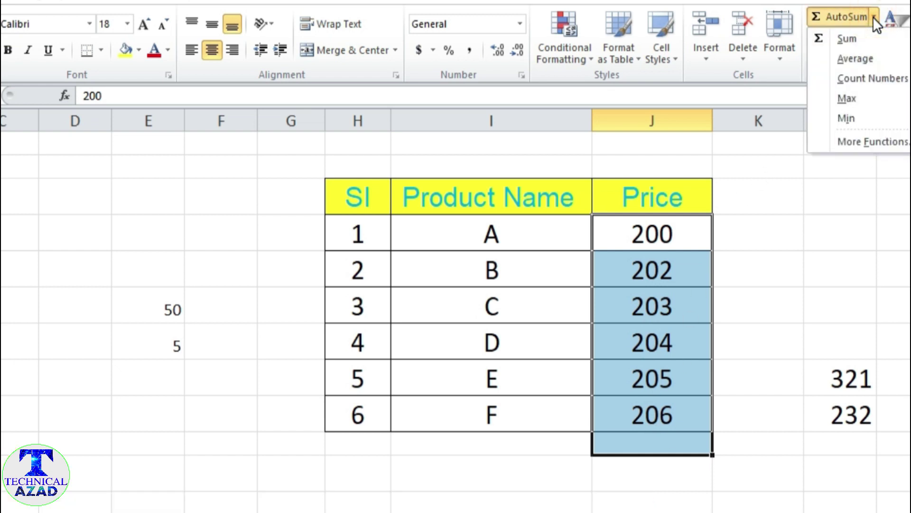
pyautogui.click(848, 119)
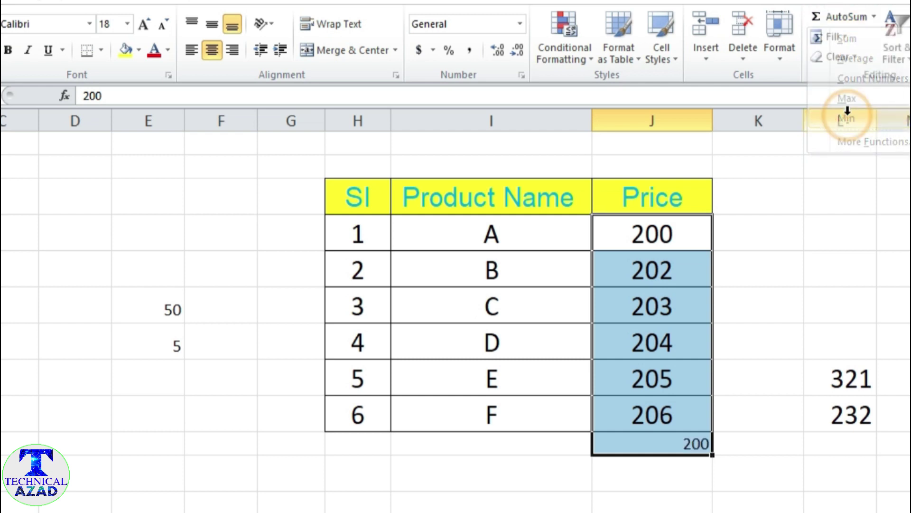
pyautogui.click(691, 475)
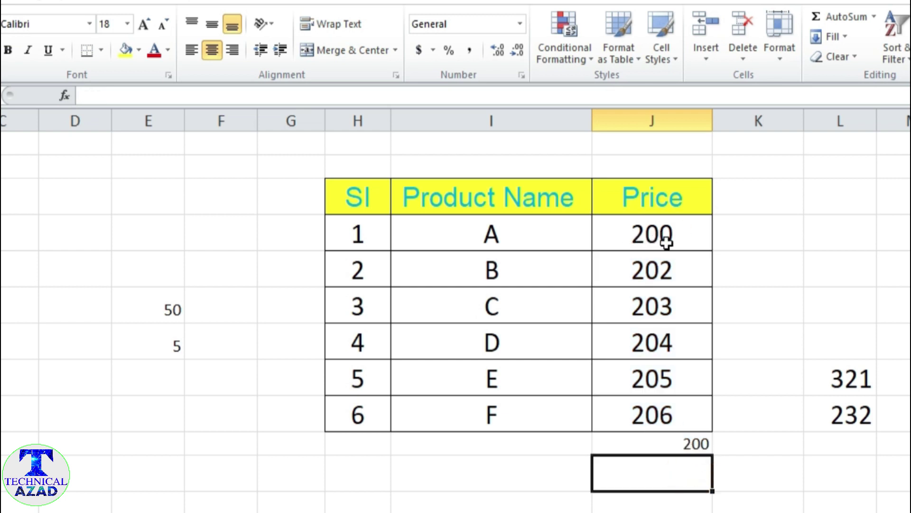
pyautogui.click(692, 439)
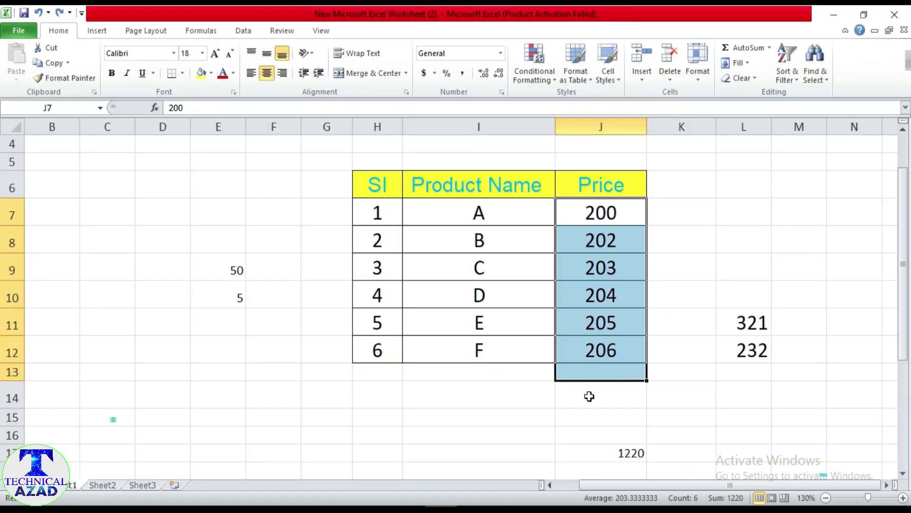
# Calculate the lowest price in cell J14 with the formula =min(J7:J12), and clear the result
pyautogui.click(589, 396)
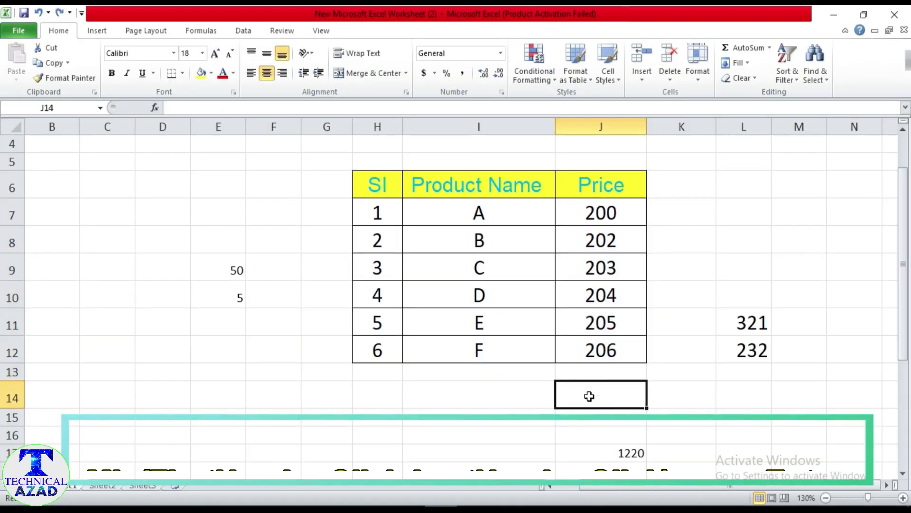
pyautogui.write('=')
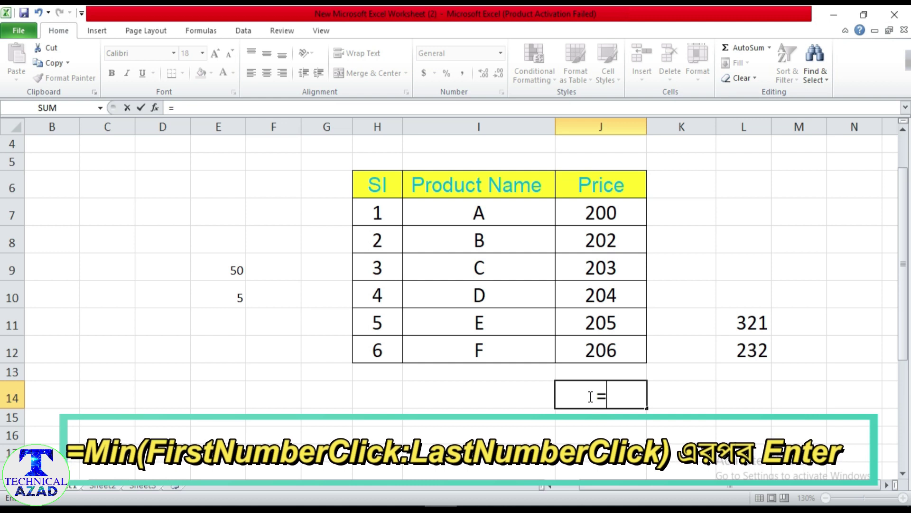
pyautogui.write('min')
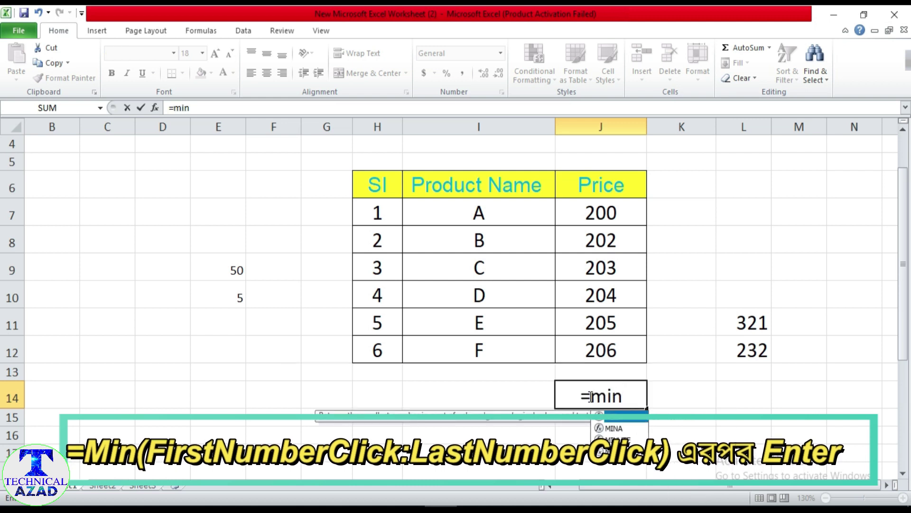
pyautogui.write('(')
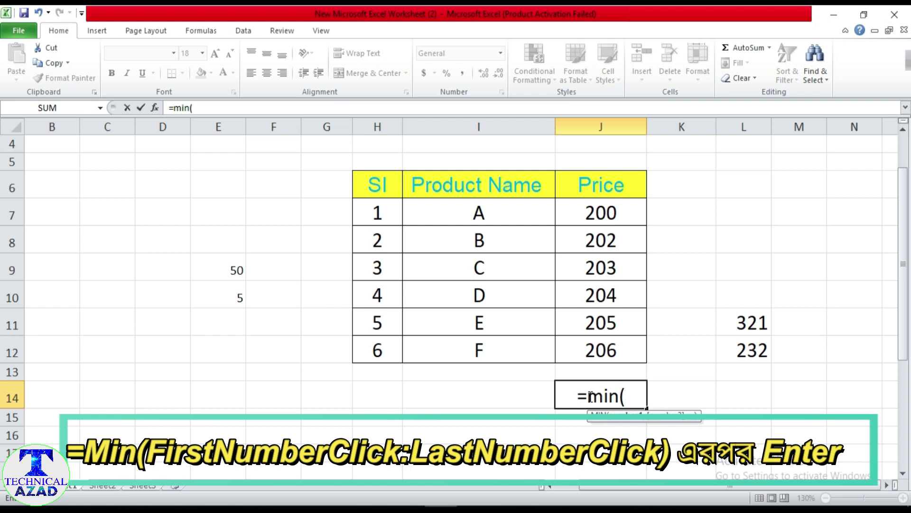
pyautogui.click(604, 213)
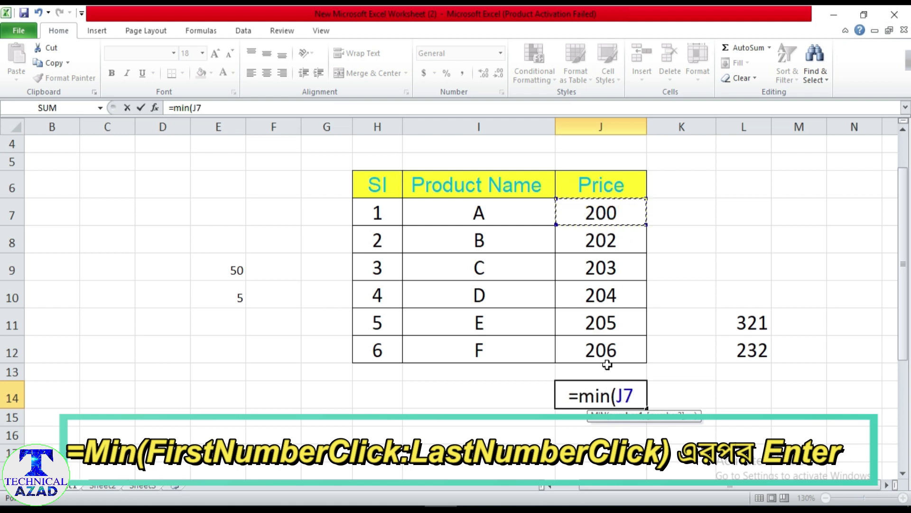
pyautogui.write(':')
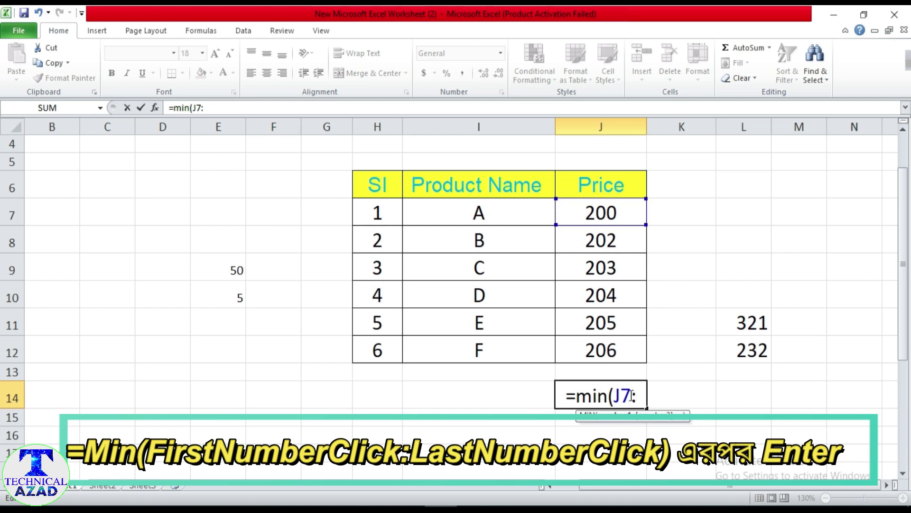
pyautogui.click(607, 353)
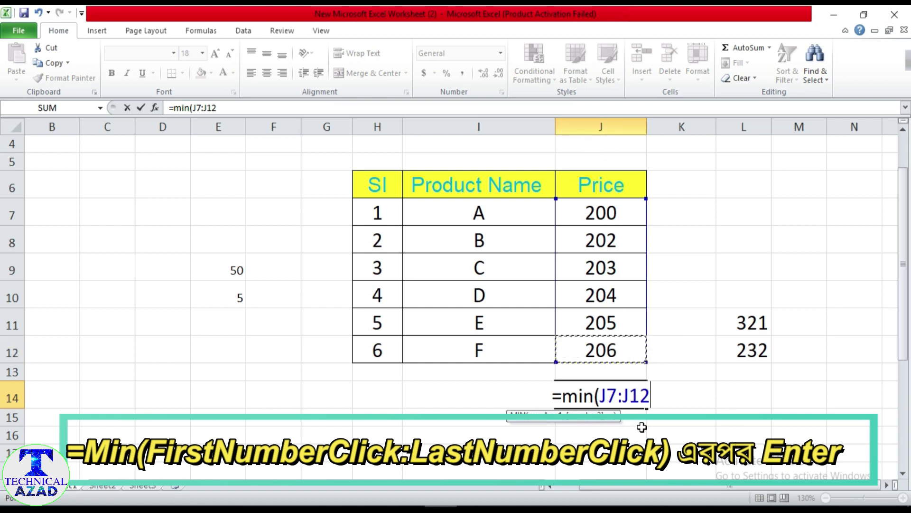
pyautogui.write(')')
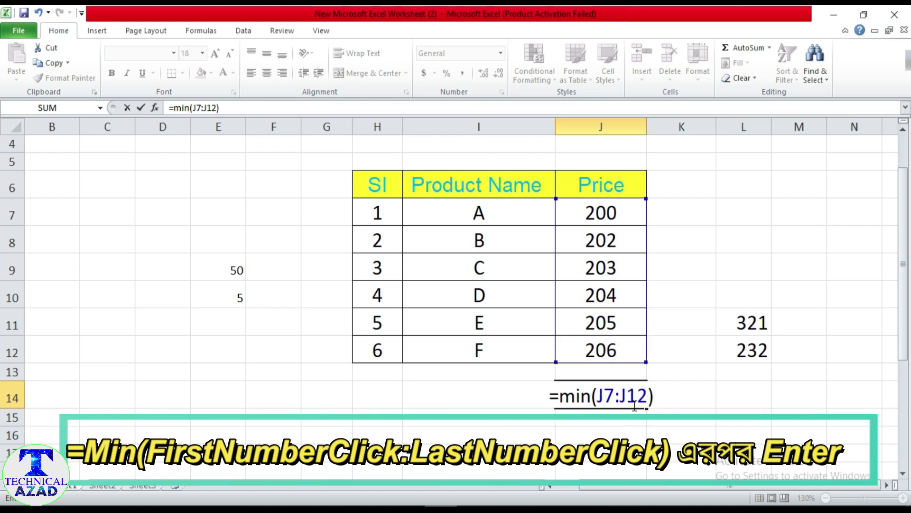
pyautogui.press('Return')
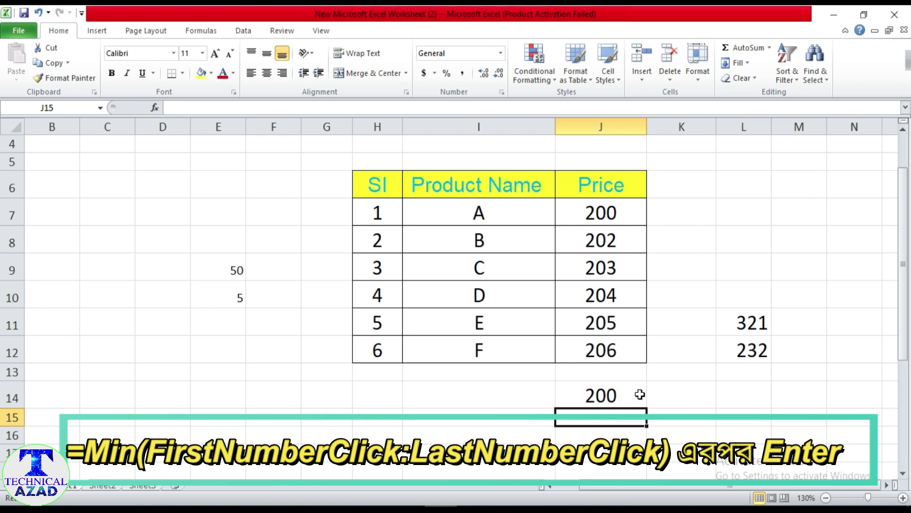
pyautogui.click(611, 397)
pyautogui.press('Delete')
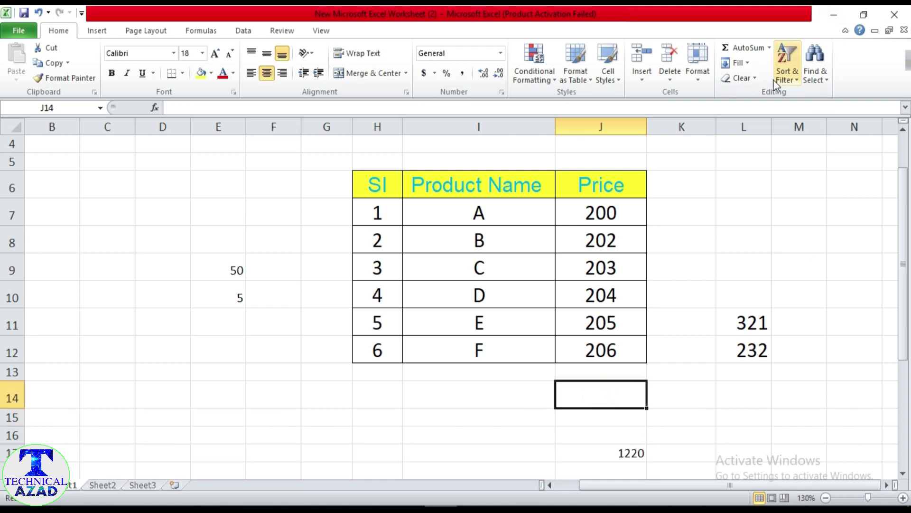
pyautogui.click(770, 48)
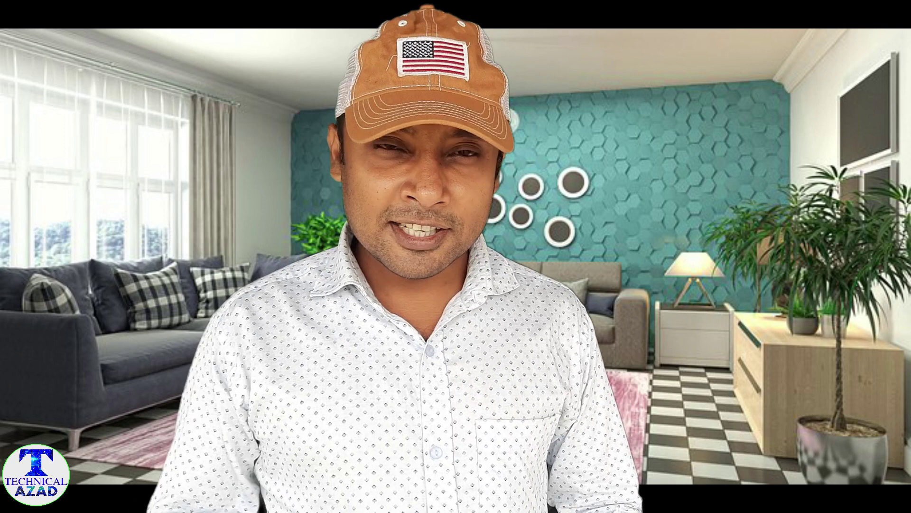